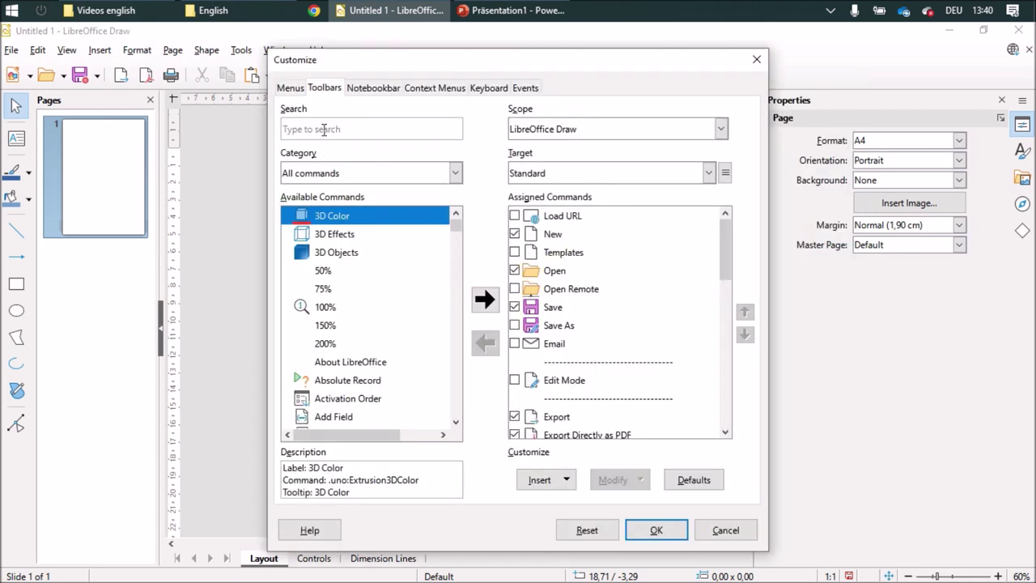
- Add the mirroring command Vertically to the Standard toolbar, directly after Bring to Front
click(324, 129)
text(vert)
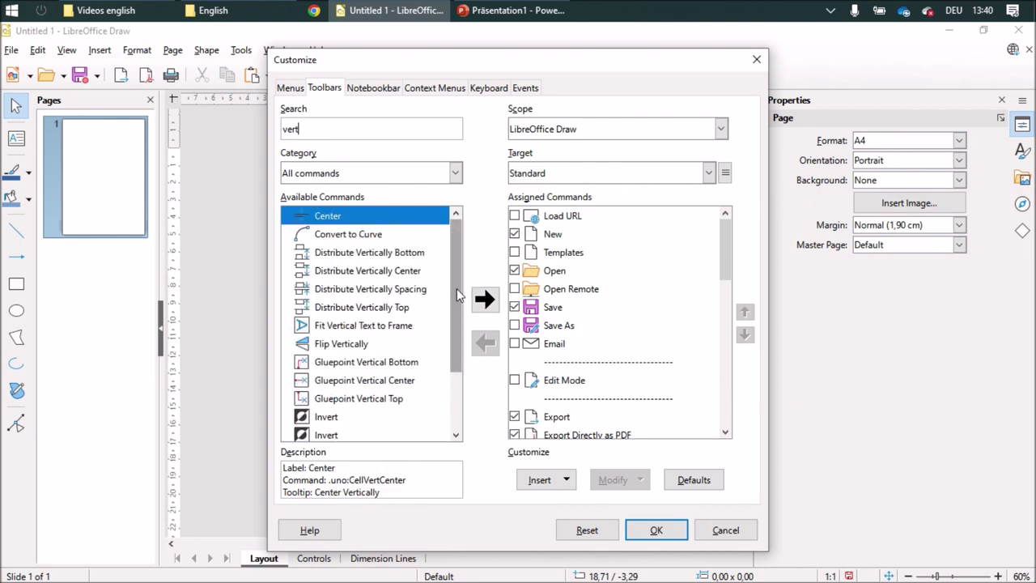
text(i)
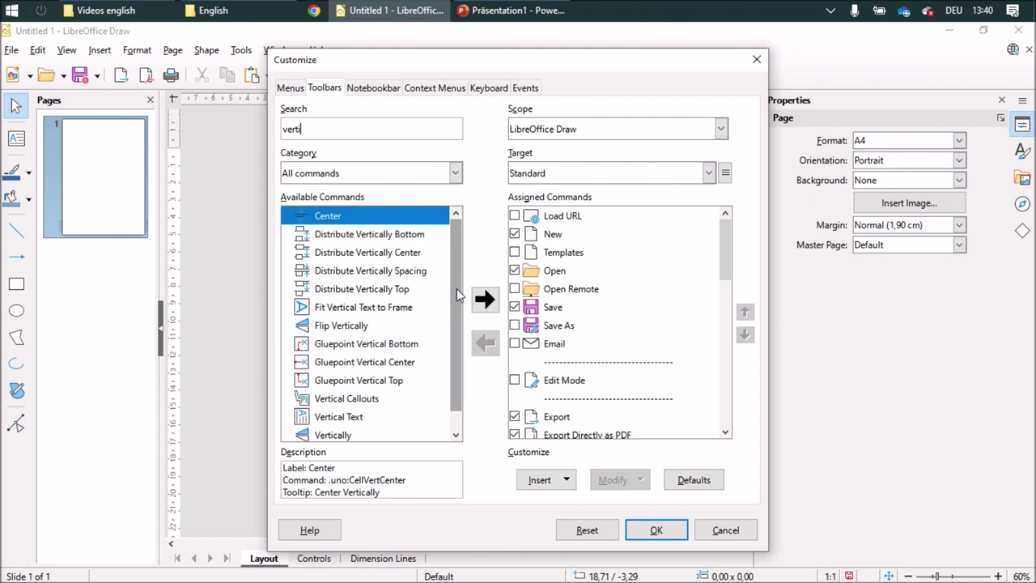
click(346, 435)
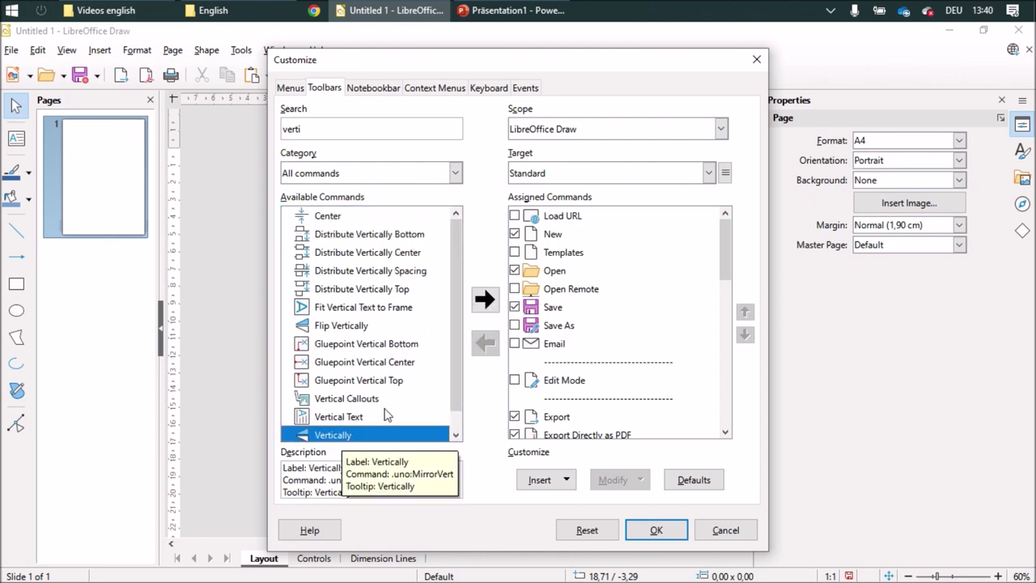
drag(726, 272, 723, 433)
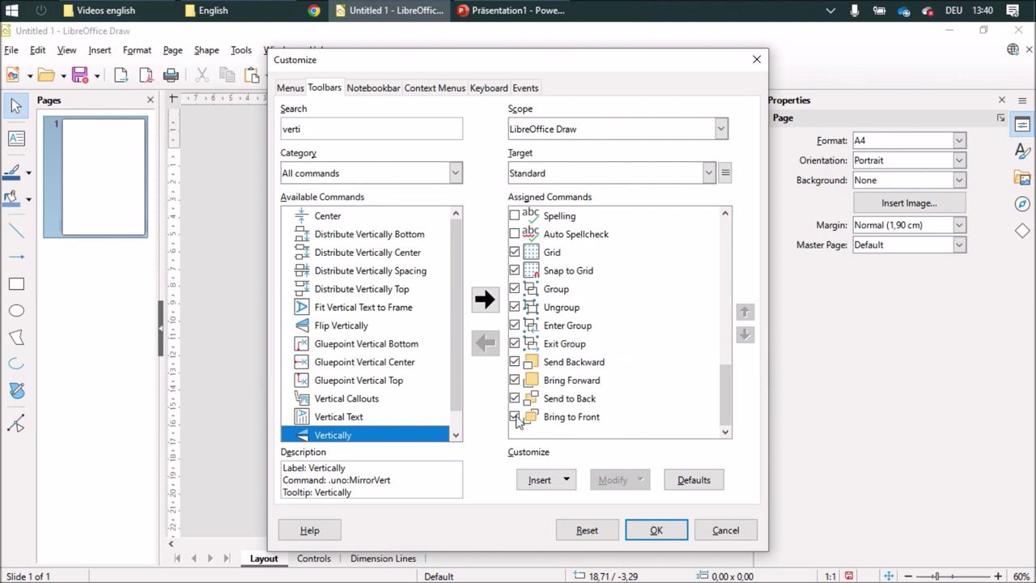
click(585, 417)
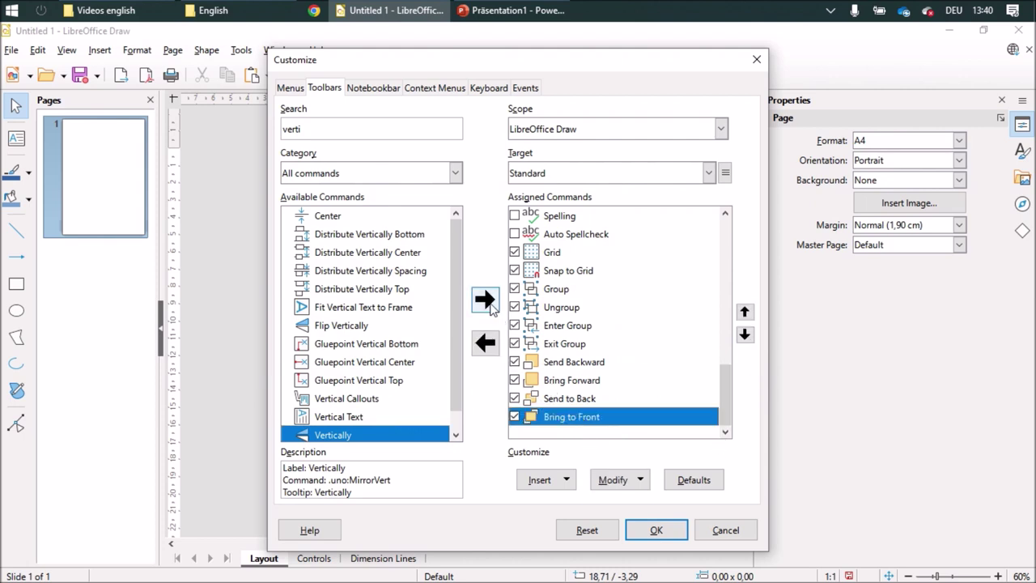
click(484, 299)
- Add the mirroring command Horizontally to the Standard toolbar after Vertically and apply the customization
double_click(342, 134)
text(horiz)
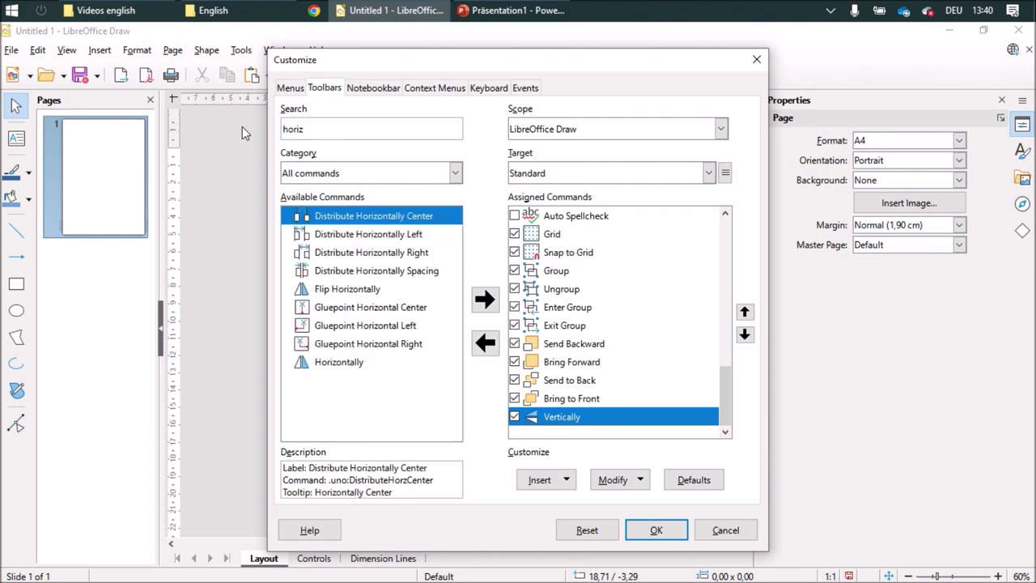
click(348, 362)
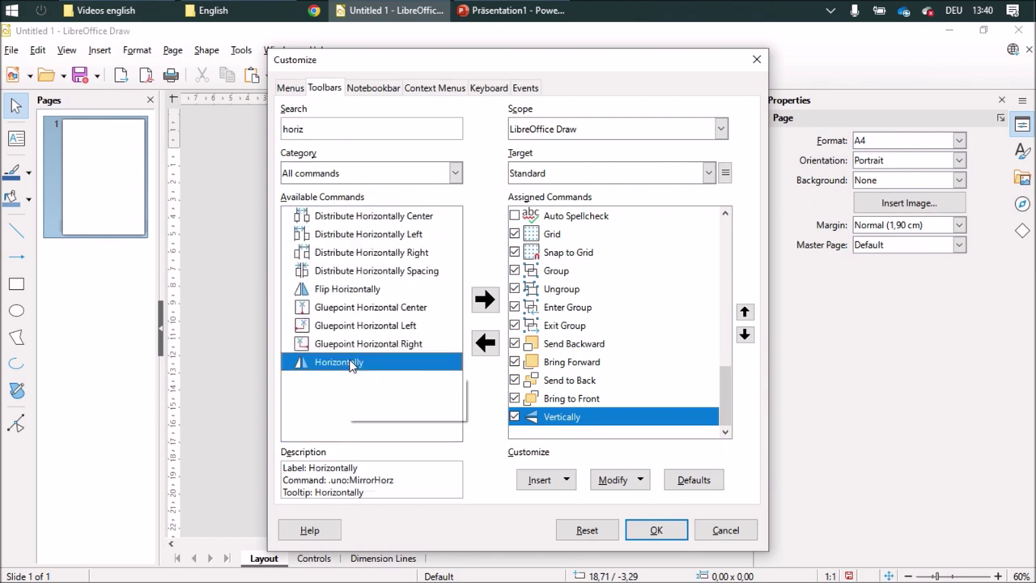
click(484, 300)
click(655, 530)
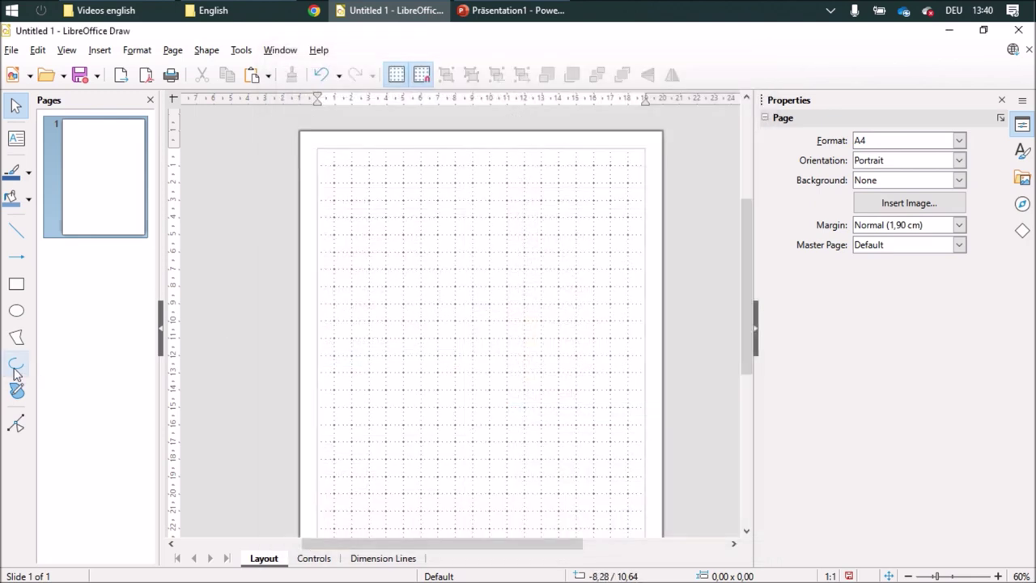
- Draw an upper semicircular arc 2 cm wide and 1 cm high, starting at X 4 cm, Y 2 cm
scroll(433, 331, up, 3)
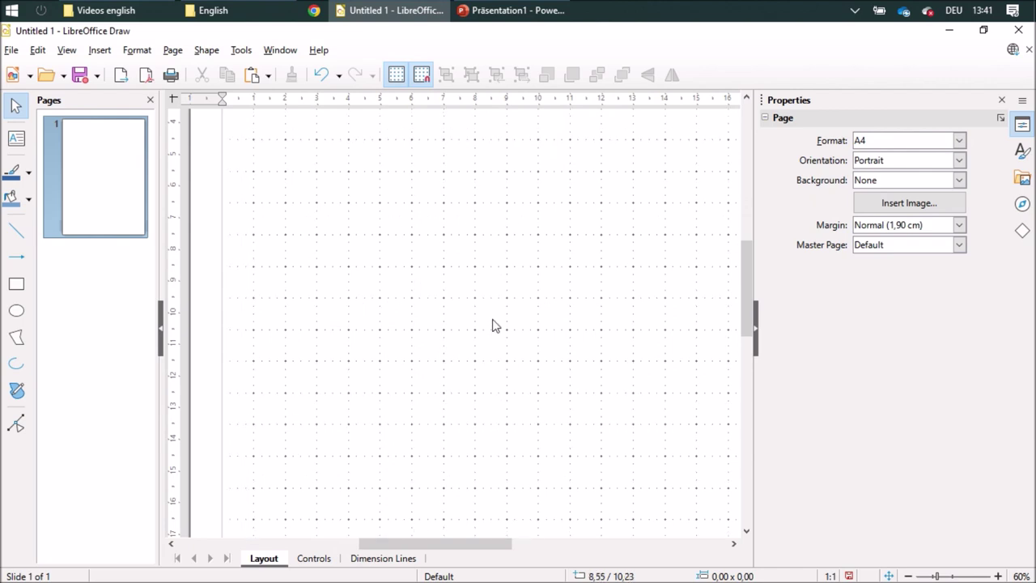
scroll(492, 325, up, 5)
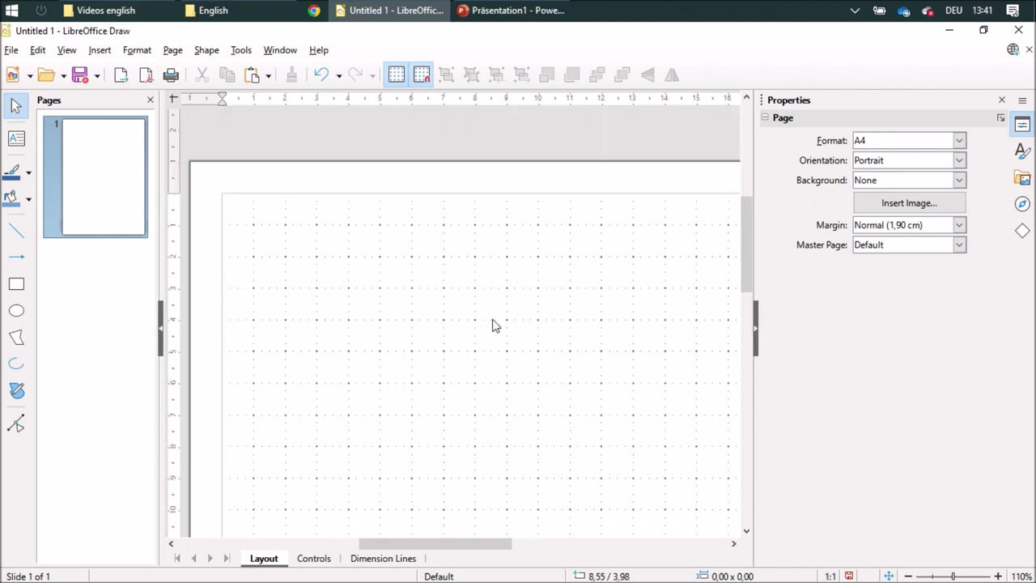
click(13, 365)
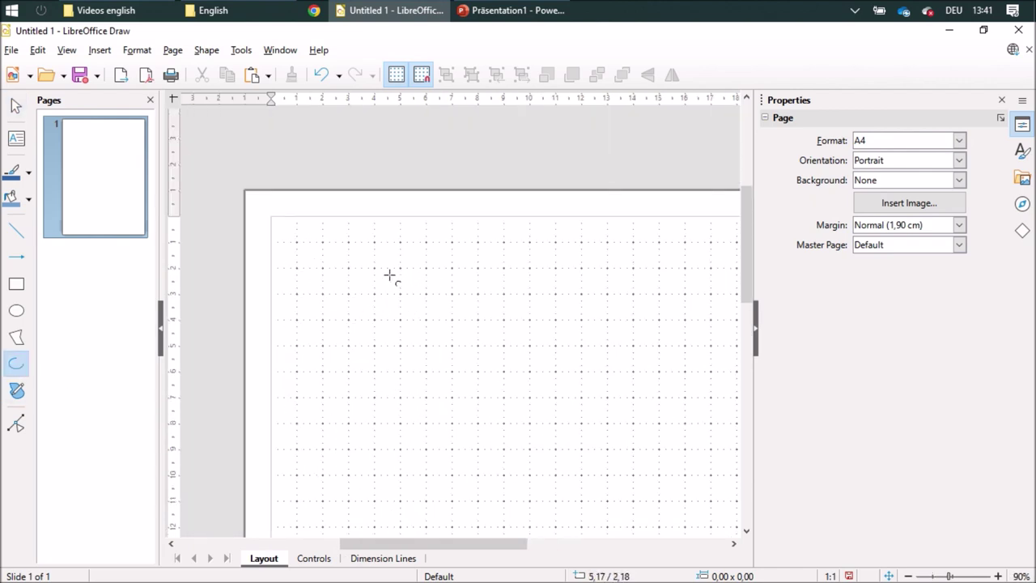
drag(374, 269, 423, 320)
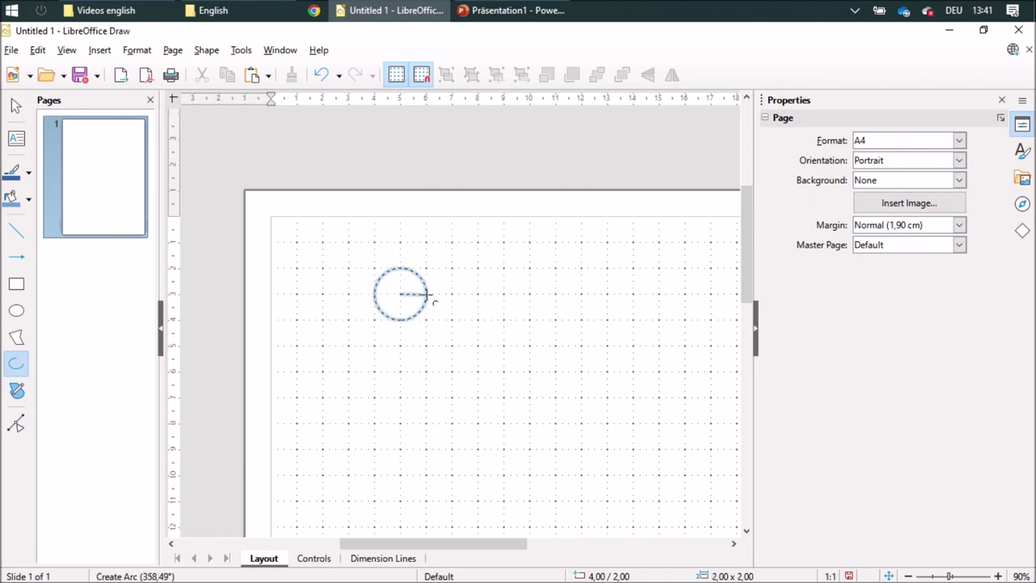
click(428, 293)
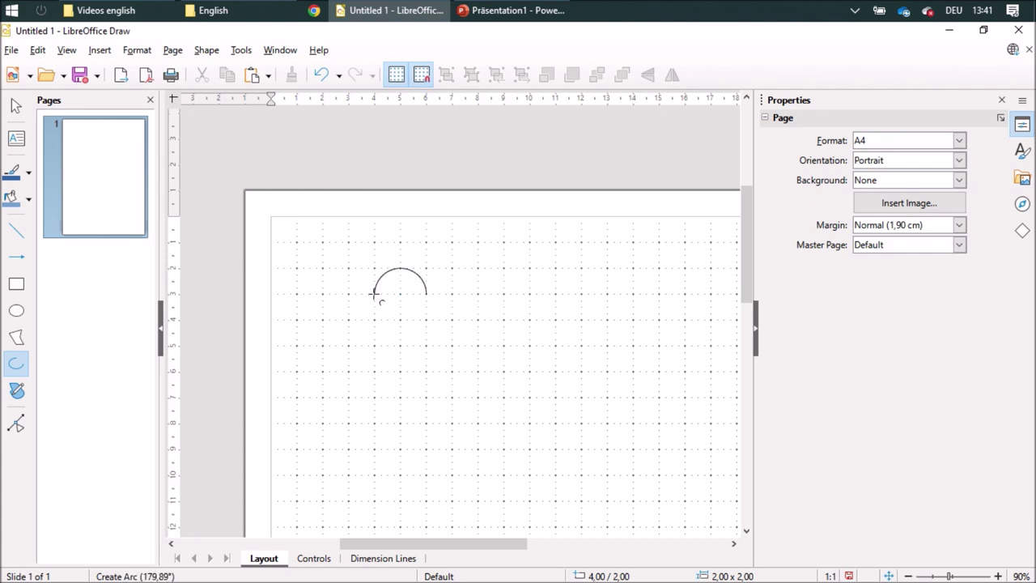
click(374, 294)
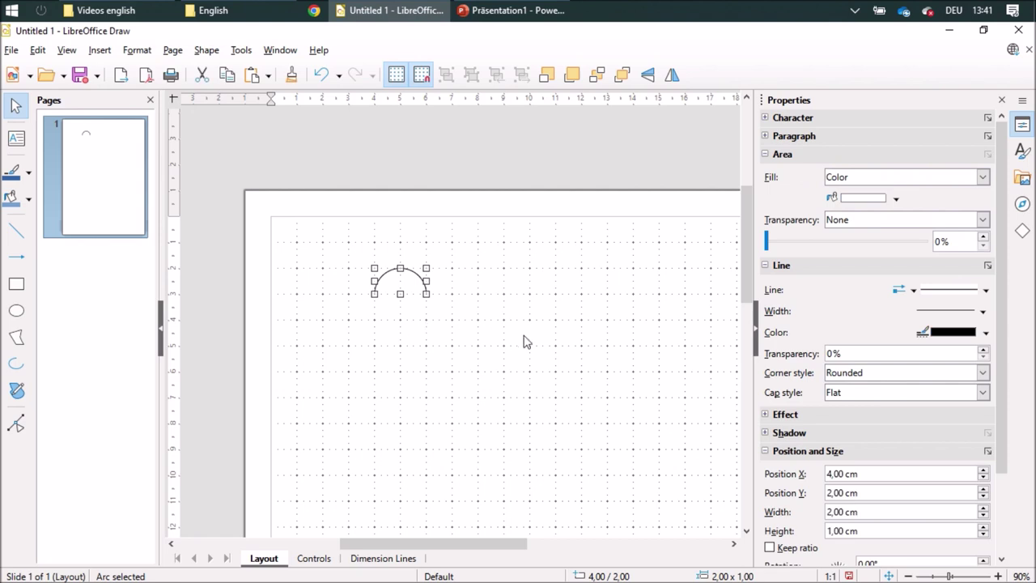
- Flatten the semicircular arc from its top to a height of 0.50 cm, keeping its baseline in place
scroll(503, 352, up, 3)
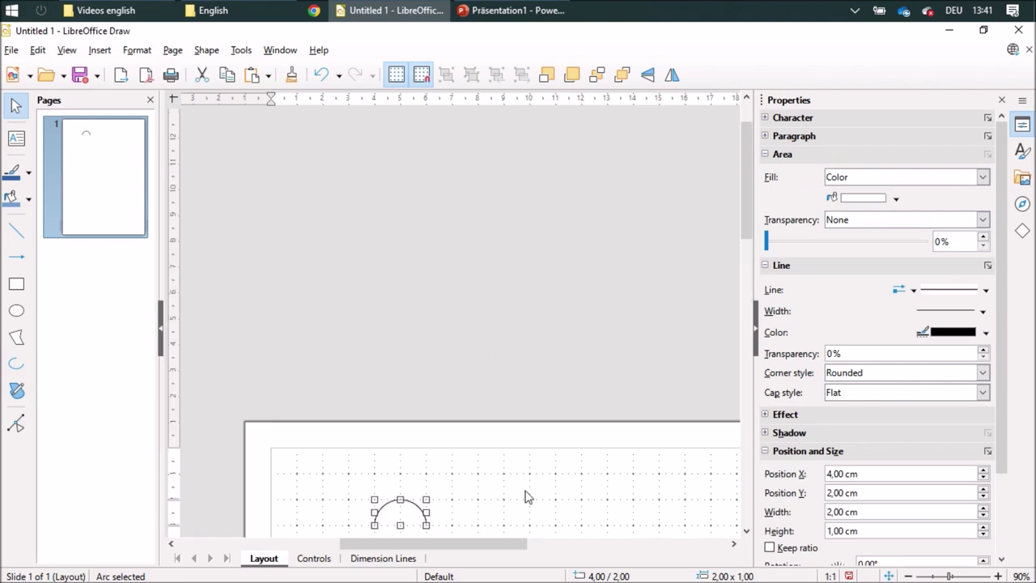
scroll(524, 496, up, 4)
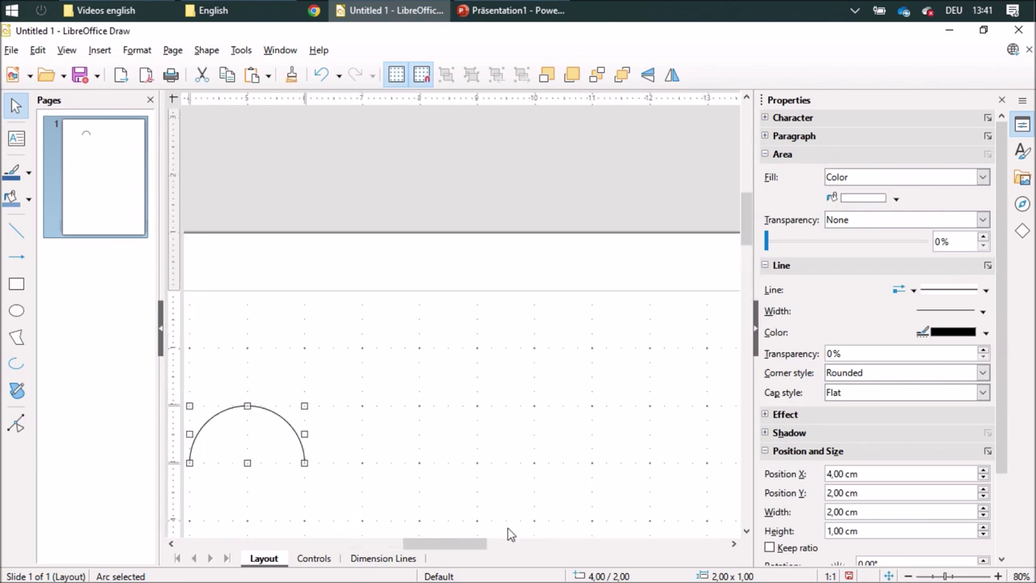
drag(478, 547, 450, 548)
scroll(583, 435, down, 2)
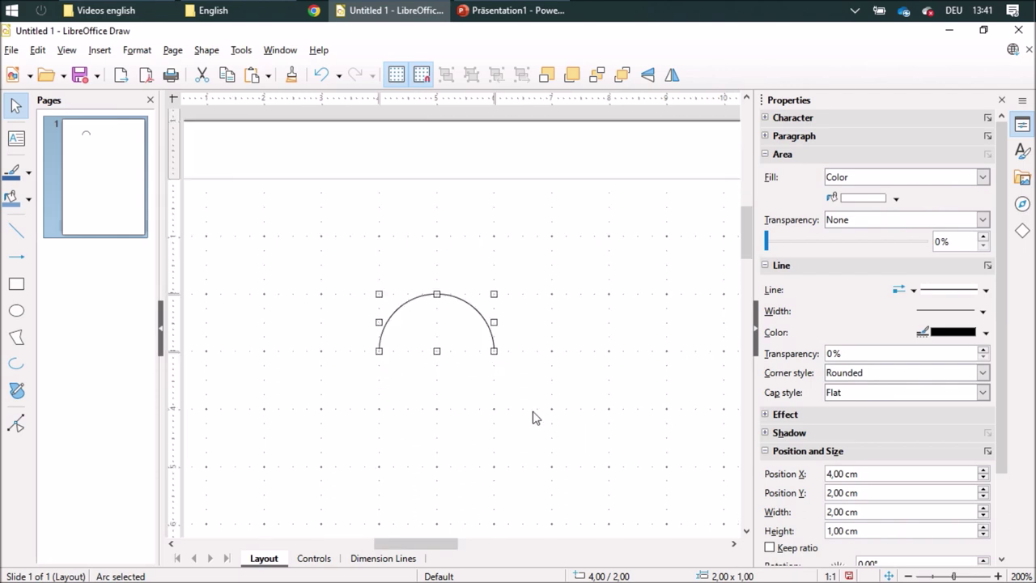
drag(436, 293, 436, 322)
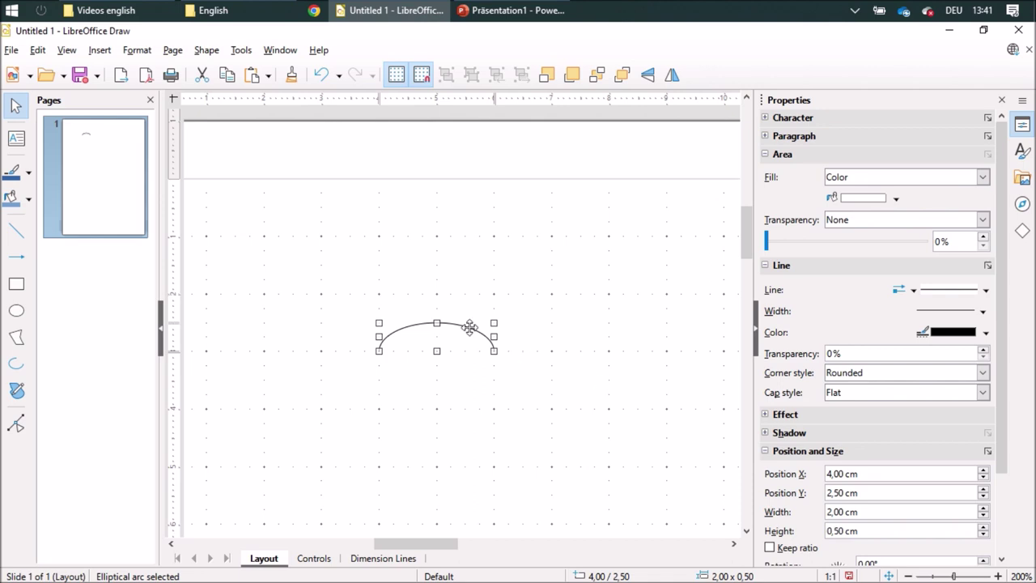
- Complete an ellipse with a vertically flipped copy of the flattened arc, joined to the original's open ends
drag(469, 327, 466, 271)
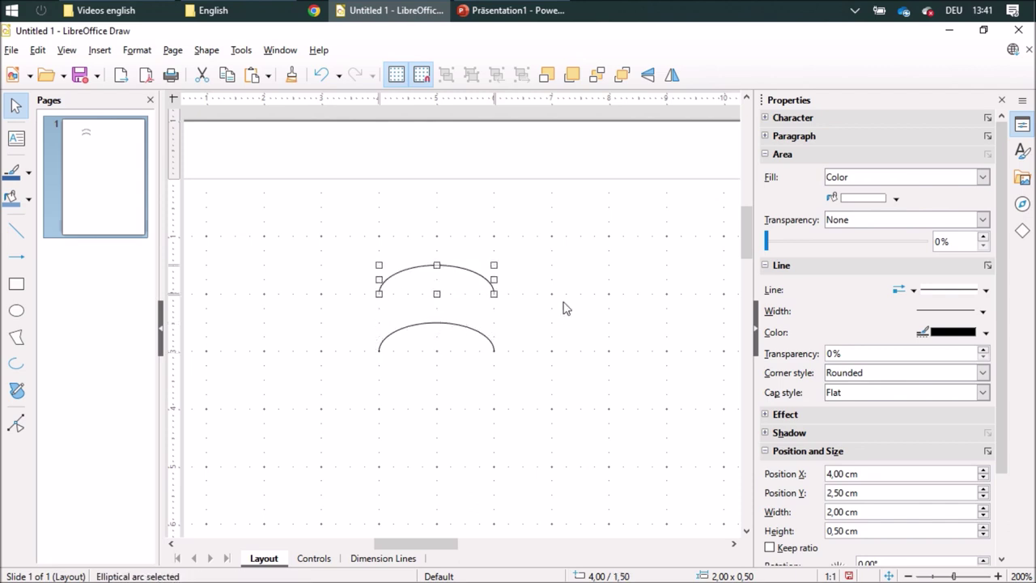
click(647, 75)
drag(464, 291, 457, 374)
click(511, 368)
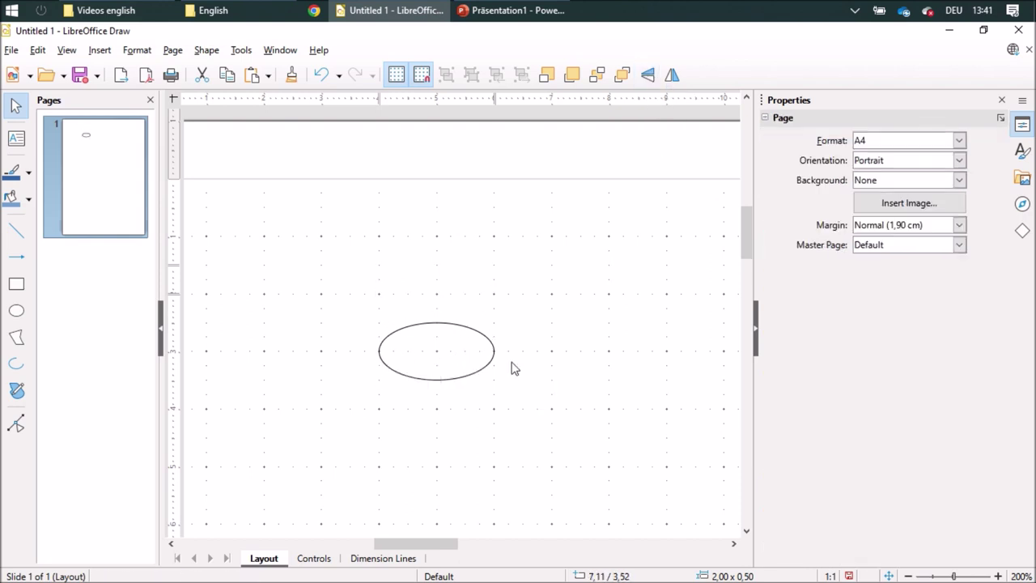
drag(319, 276, 551, 402)
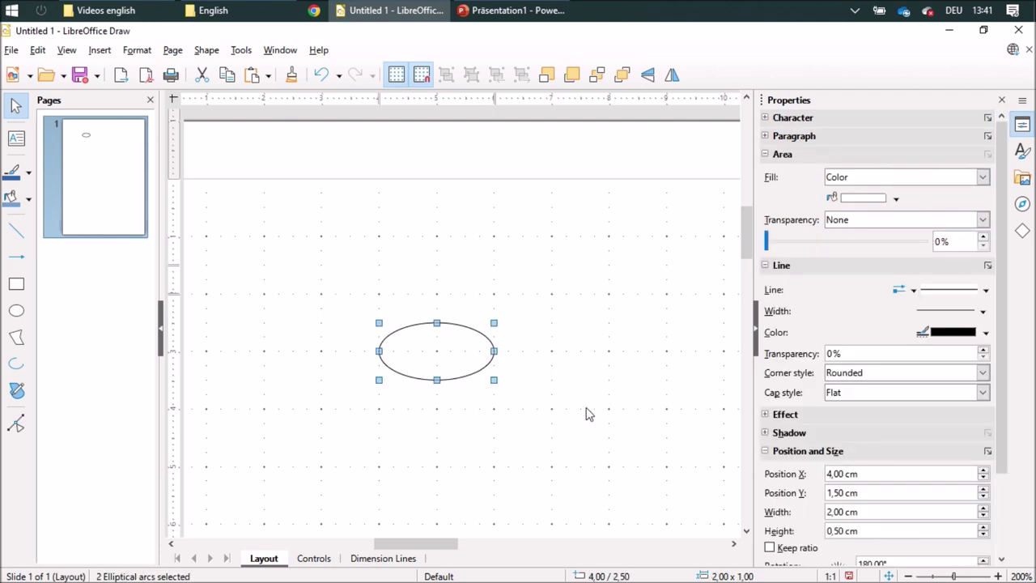
click(612, 409)
- Draw two vertical lines, each 2 cm long, downward from the ellipse's right and left ends
scroll(442, 326, down, 3)
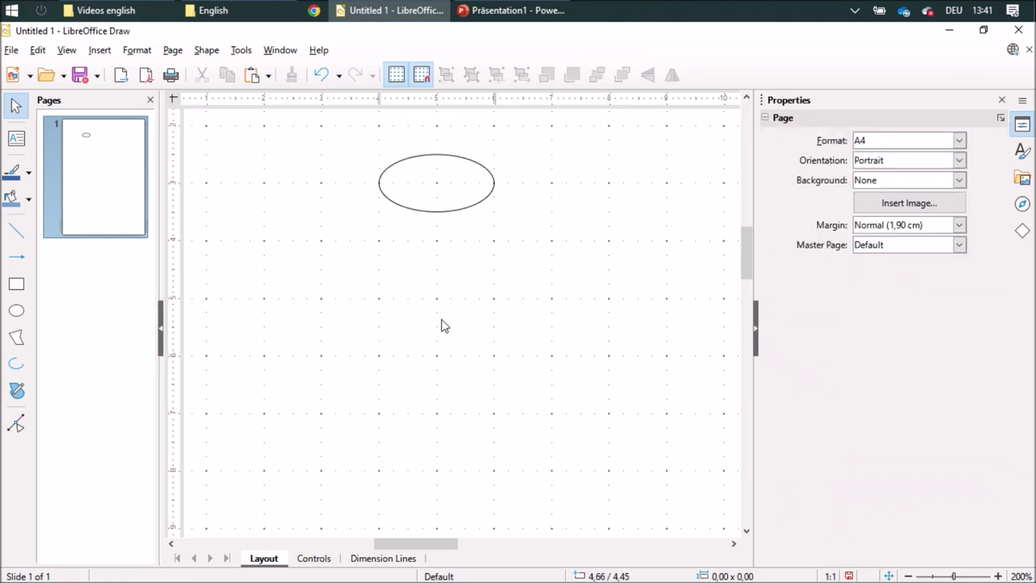
scroll(563, 299, down, 3)
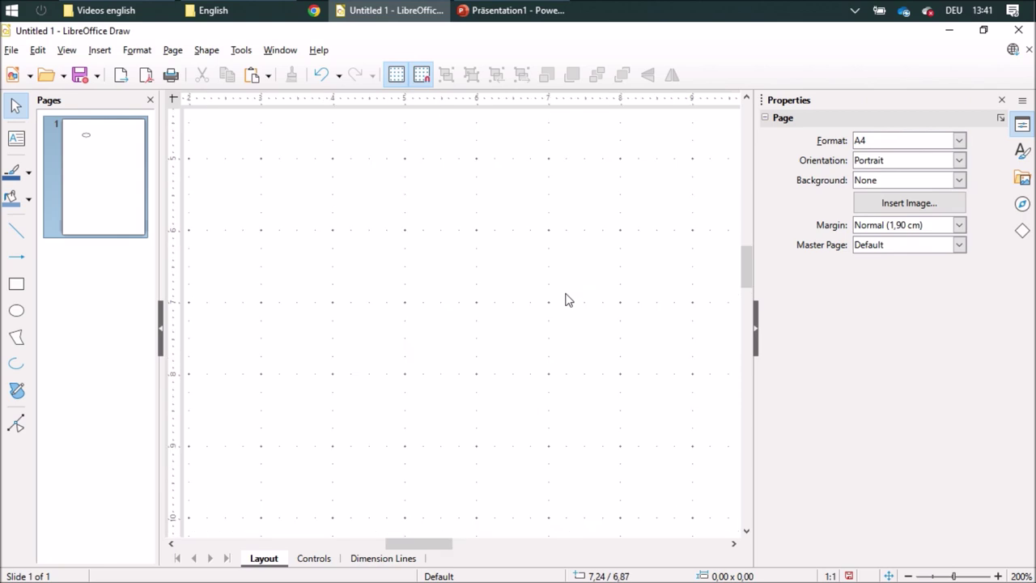
ctrl+scroll(612, 291, down, 1)
ctrl+scroll(612, 290, down, 2)
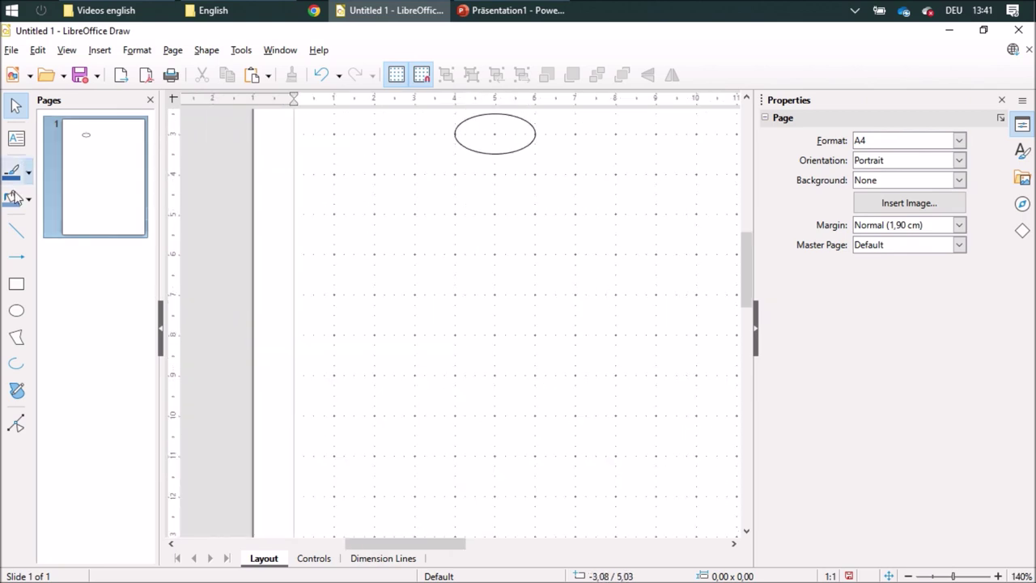
click(23, 241)
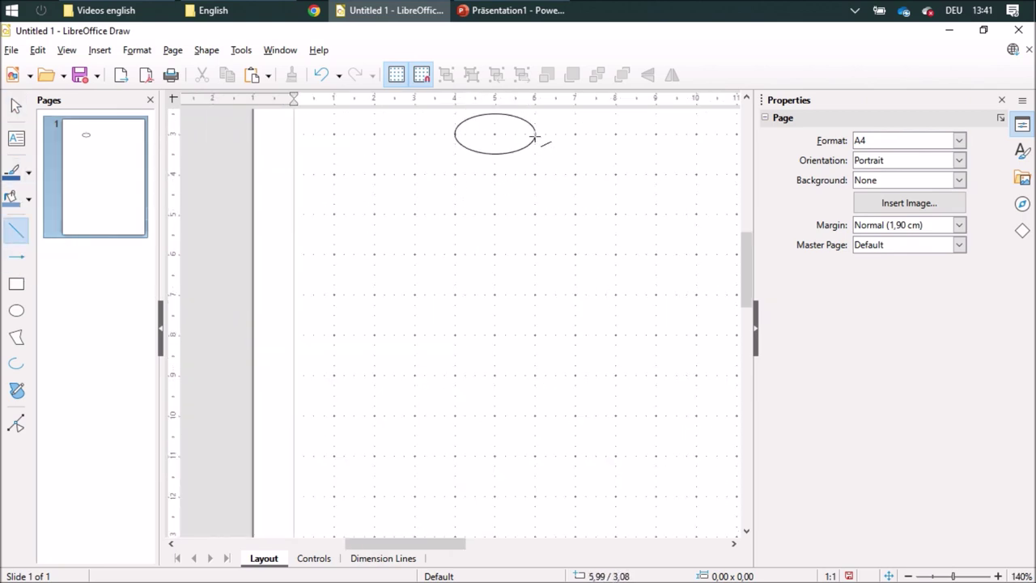
drag(535, 134, 535, 213)
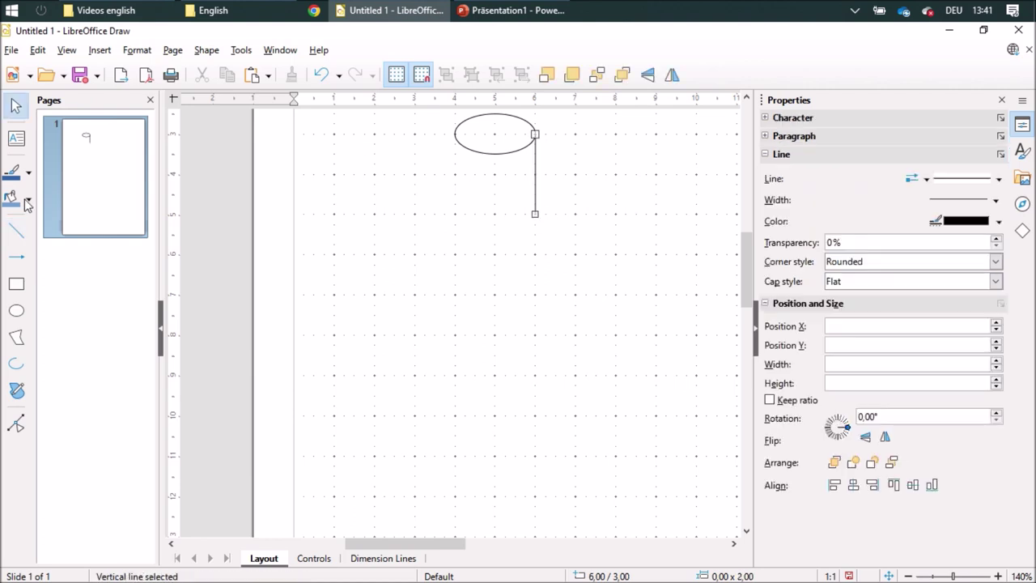
click(17, 232)
drag(455, 134, 455, 214)
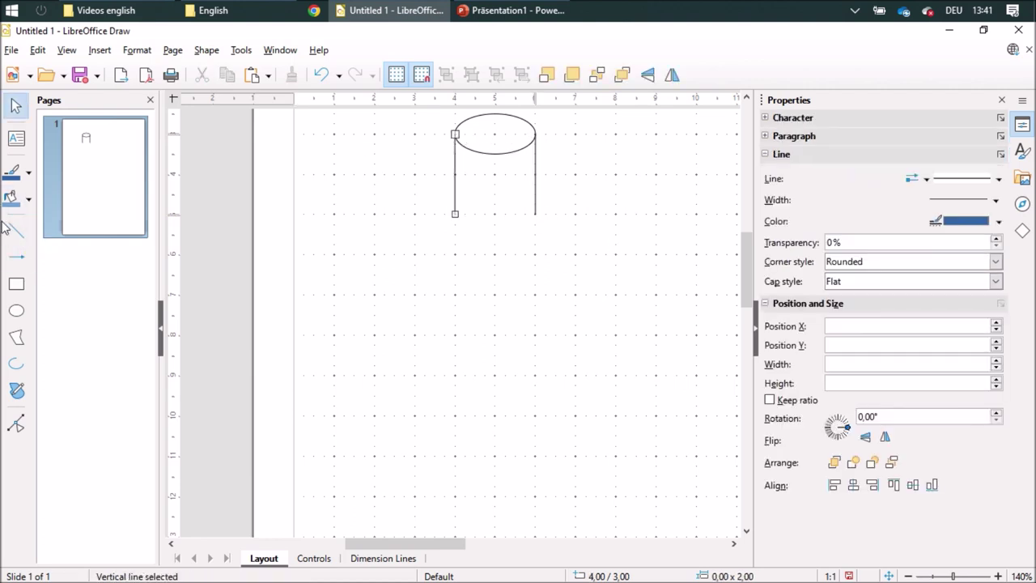
- Copy both arcs of the ellipse 2 cm down onto the lower ends of the vertical lines
scroll(653, 287, up, 3)
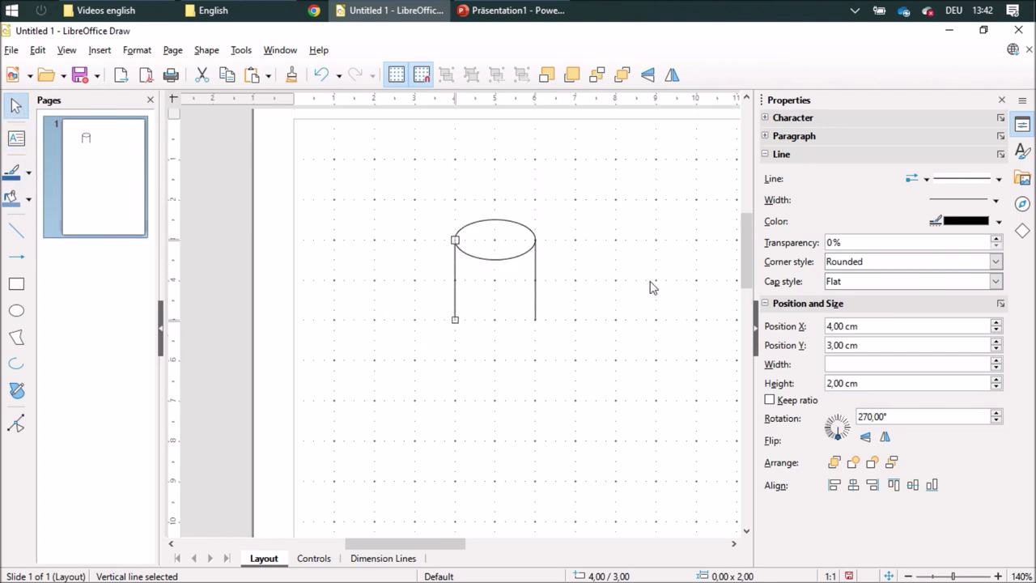
click(639, 290)
drag(396, 188, 672, 285)
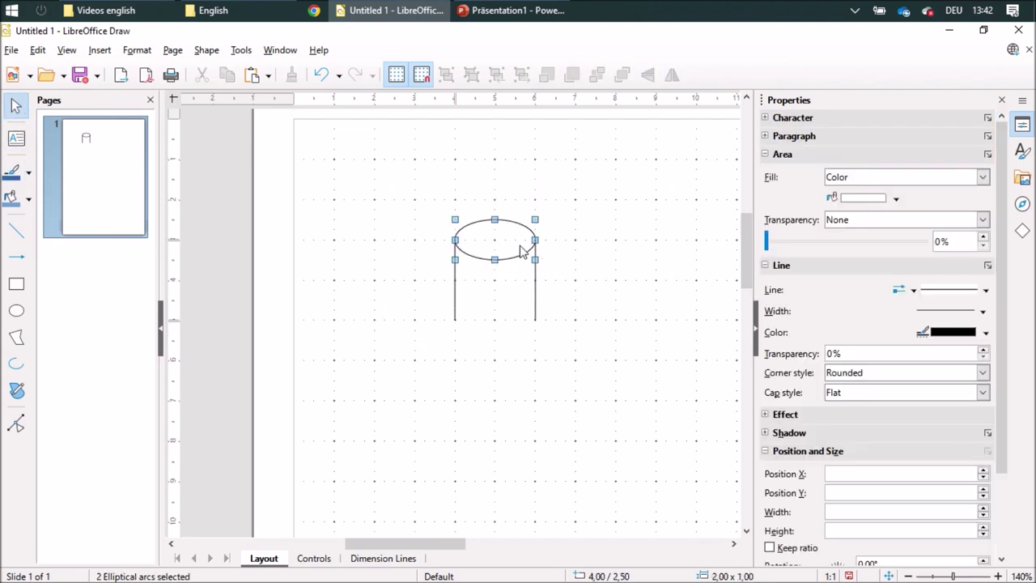
drag(519, 241, 515, 304)
click(587, 331)
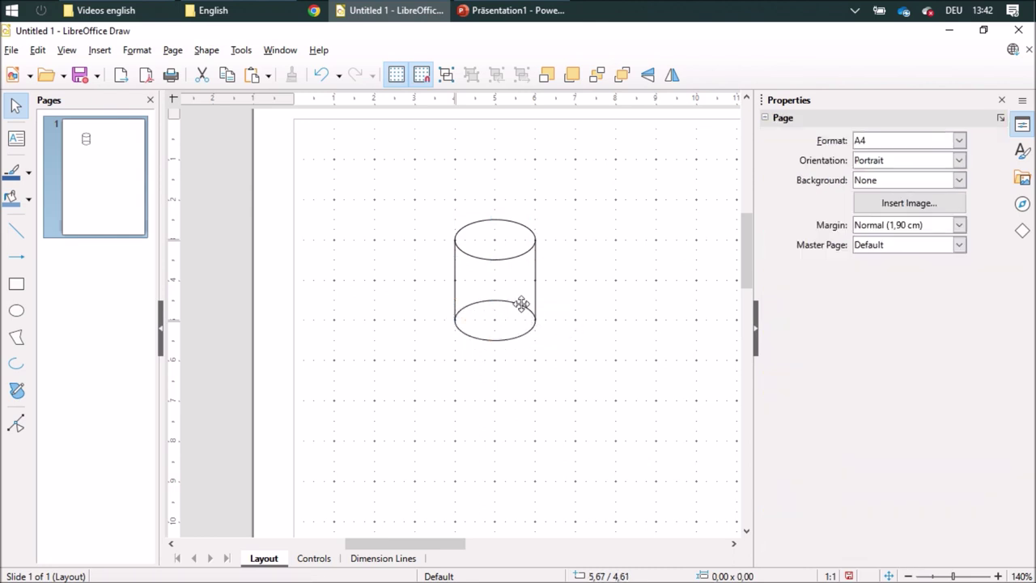
- Give the upper arc of the cylinder's base ellipse a dashed line style to mark the hidden edge
click(521, 303)
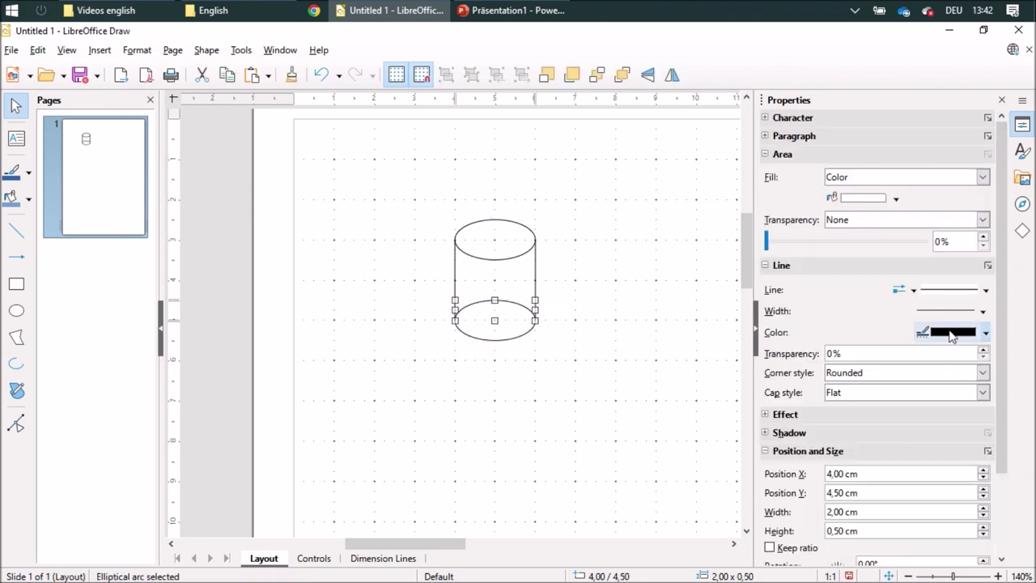
click(985, 291)
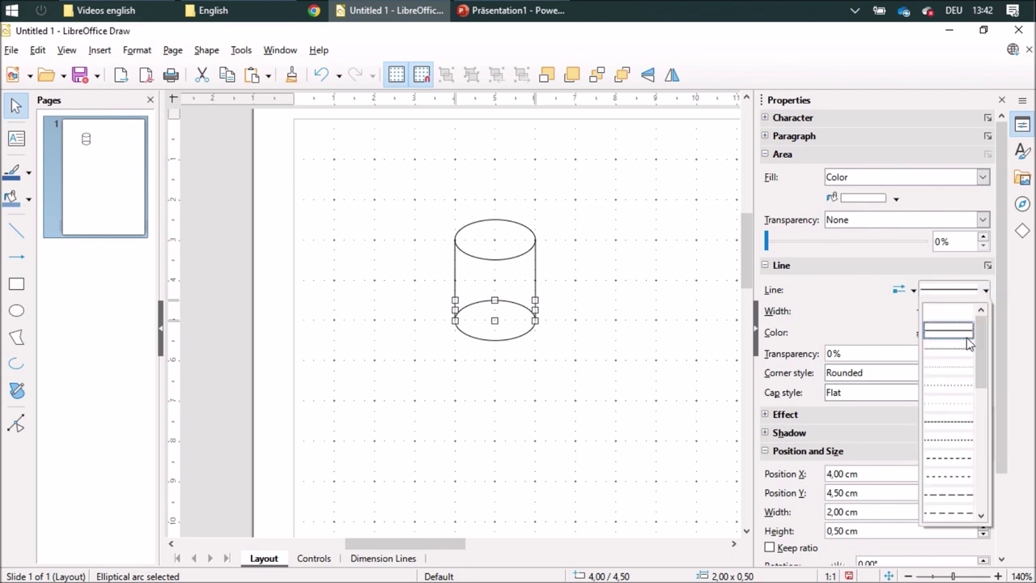
click(952, 496)
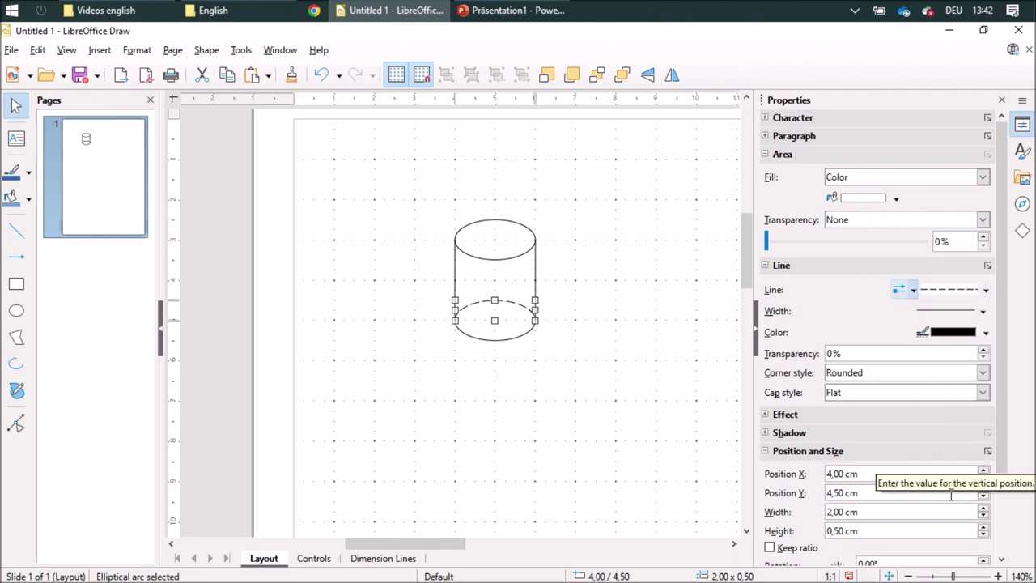
click(647, 321)
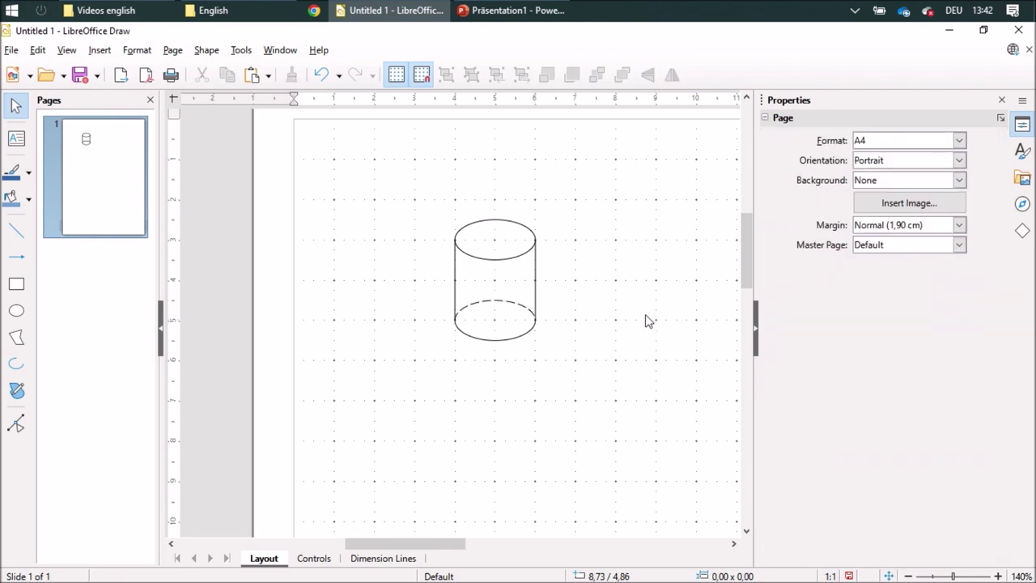
scroll(636, 349, down, 3)
ctrl+scroll(636, 349, down, 1)
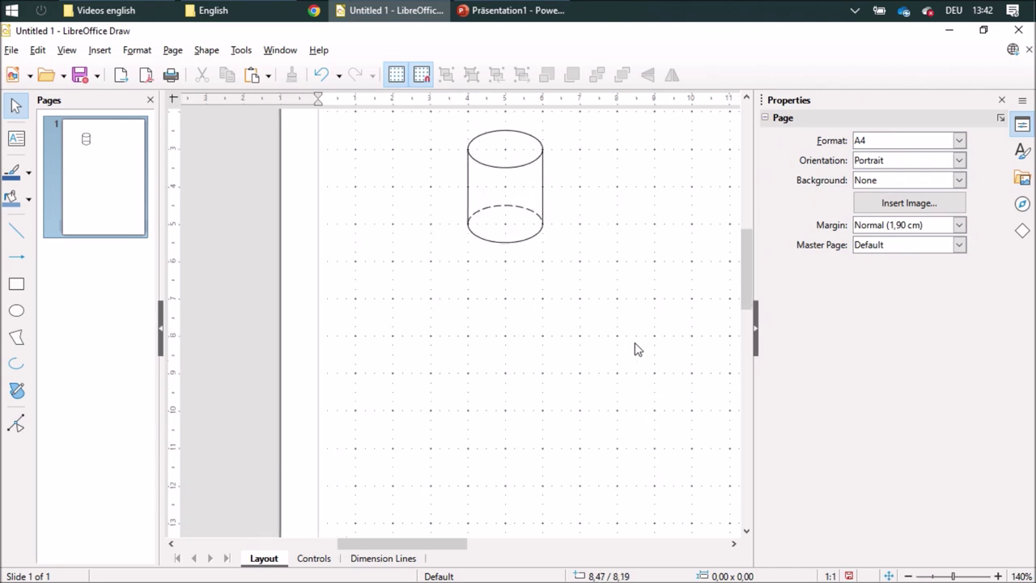
- Move the cylinder's base ellipse, with its dashed upper arc, 5 cm to the right
mouse_move(463, 544)
mouse_down()
mouse_move(504, 547)
mouse_move(463, 548)
mouse_up()
drag(226, 194, 419, 282)
drag(324, 247, 497, 247)
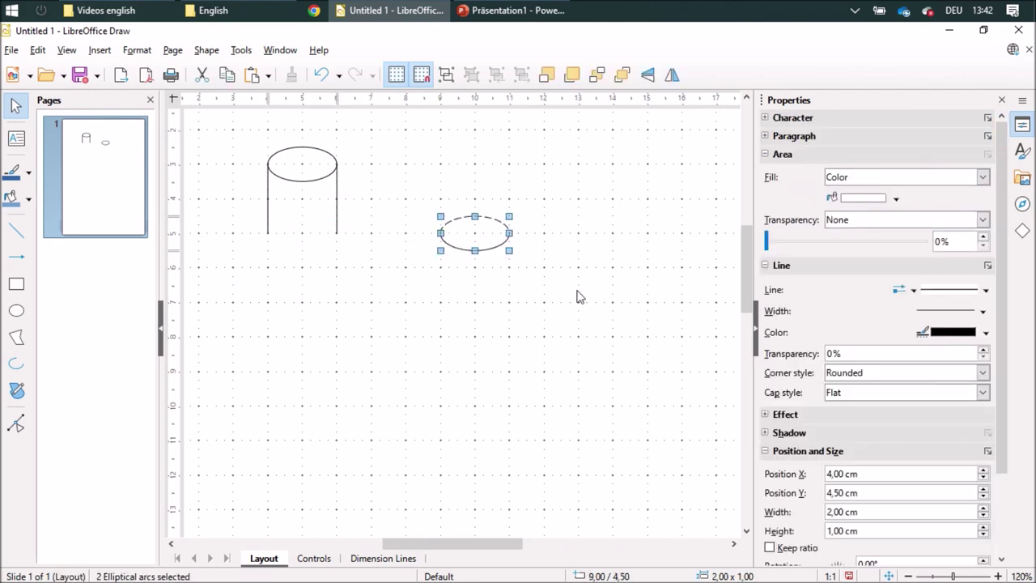
click(578, 297)
- Form a cone by drawing two lines from the moved ellipse's side ends to a shared apex 2 cm above its centre
click(16, 230)
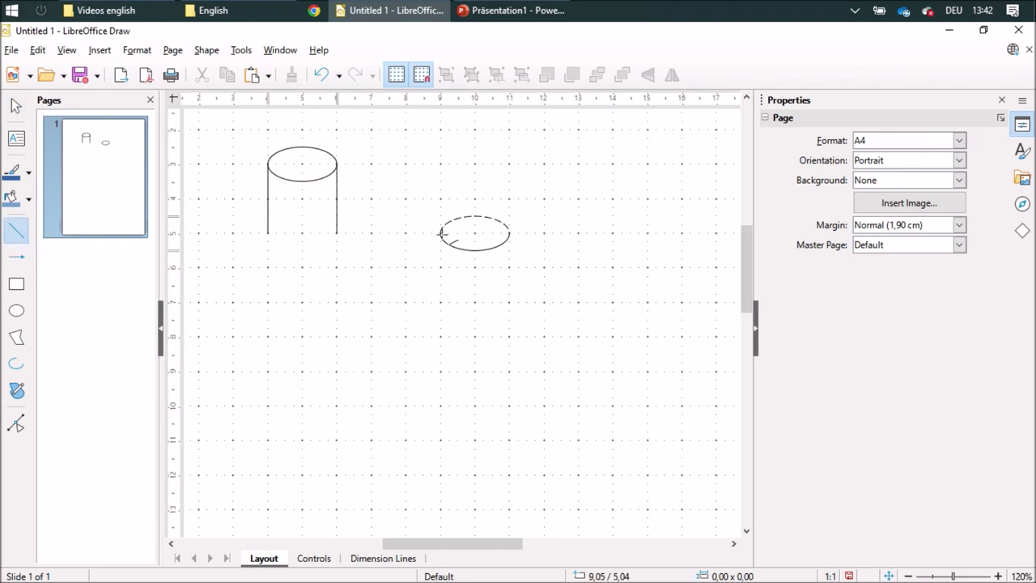
drag(440, 233, 474, 164)
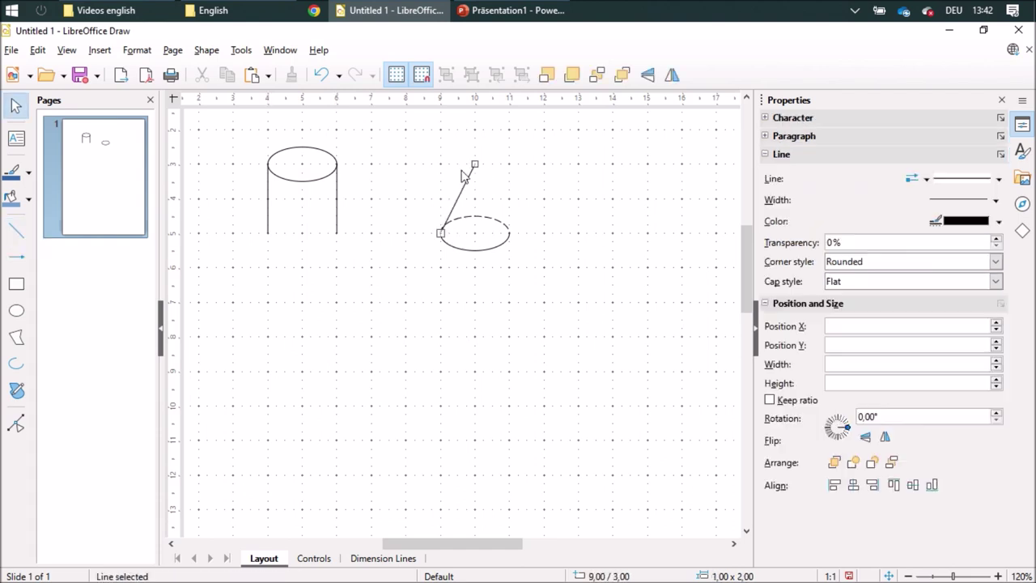
click(16, 230)
mouse_move(510, 233)
mouse_down()
mouse_move(474, 185)
mouse_move(474, 164)
mouse_up()
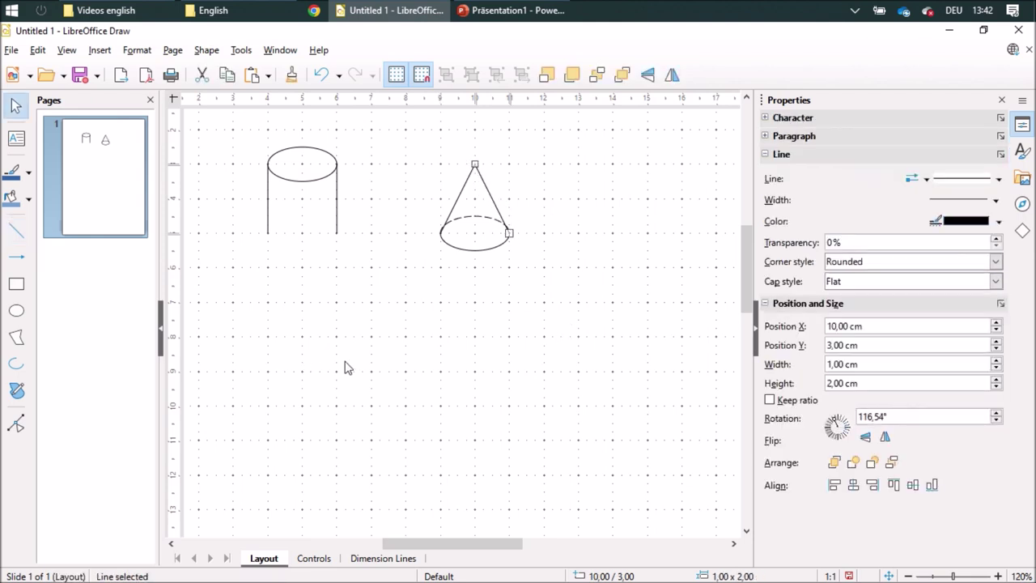
- Draw a 2 cm circle below the cylinder and copy the cone's base ellipse across its middle to form a sphere
click(16, 311)
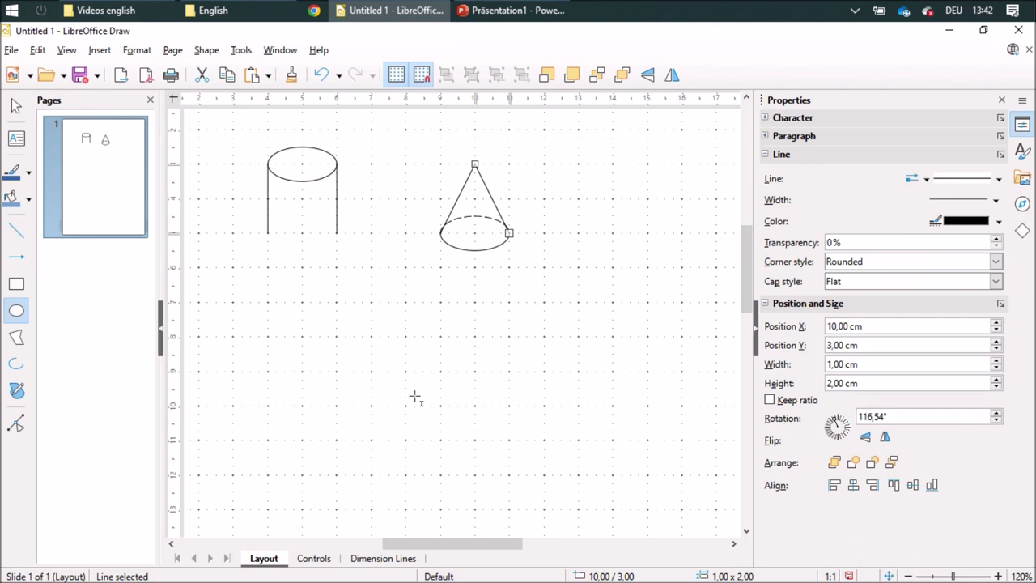
scroll(370, 392, down, 3)
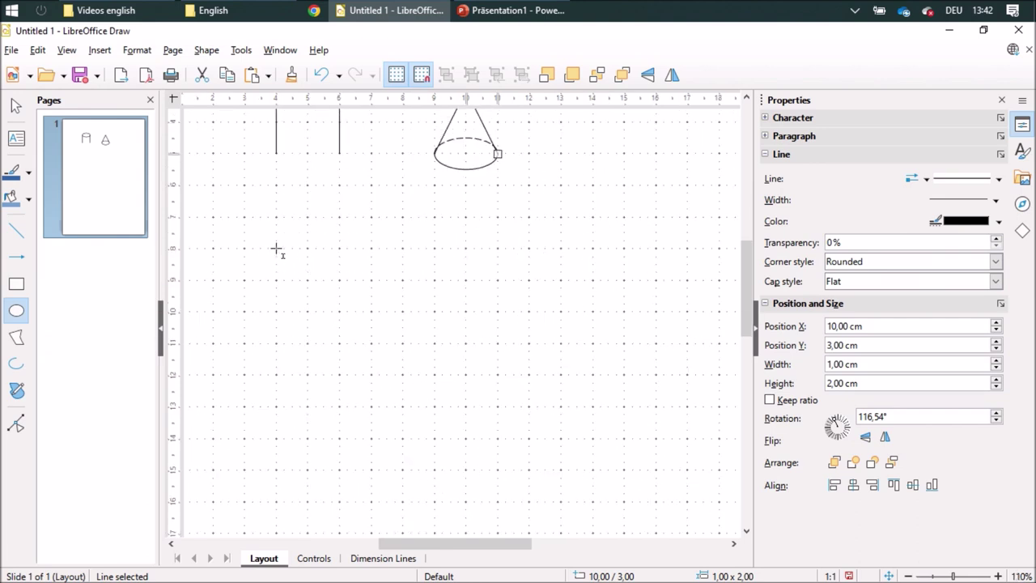
drag(276, 249, 340, 310)
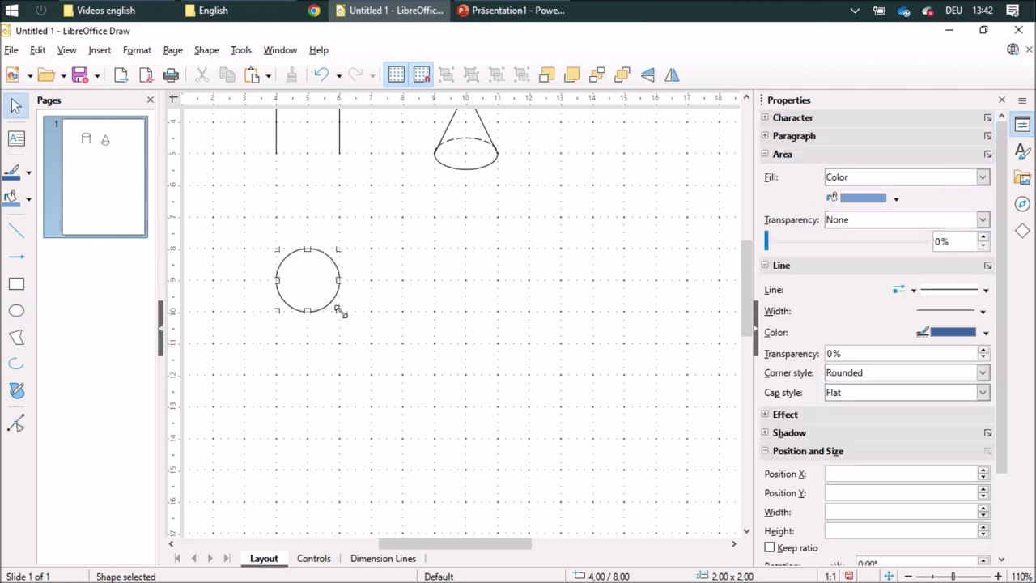
drag(396, 133, 324, 288)
click(450, 302)
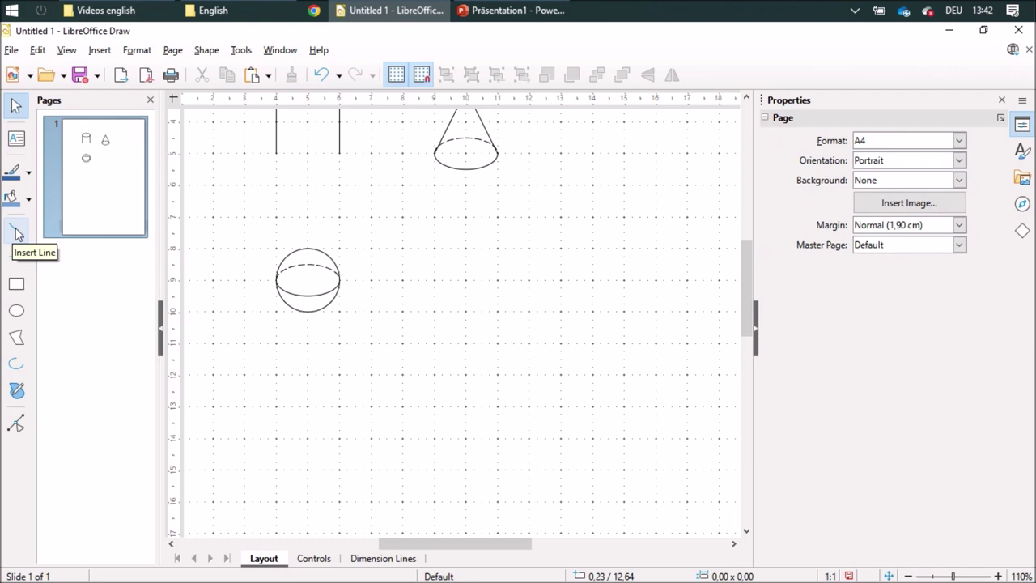
- Draw a 2 cm square below the cone, at 9 cm horizontally and vertically, with its fill set to None
click(16, 283)
mouse_move(435, 281)
mouse_down()
mouse_move(445, 318)
mouse_move(497, 343)
mouse_up()
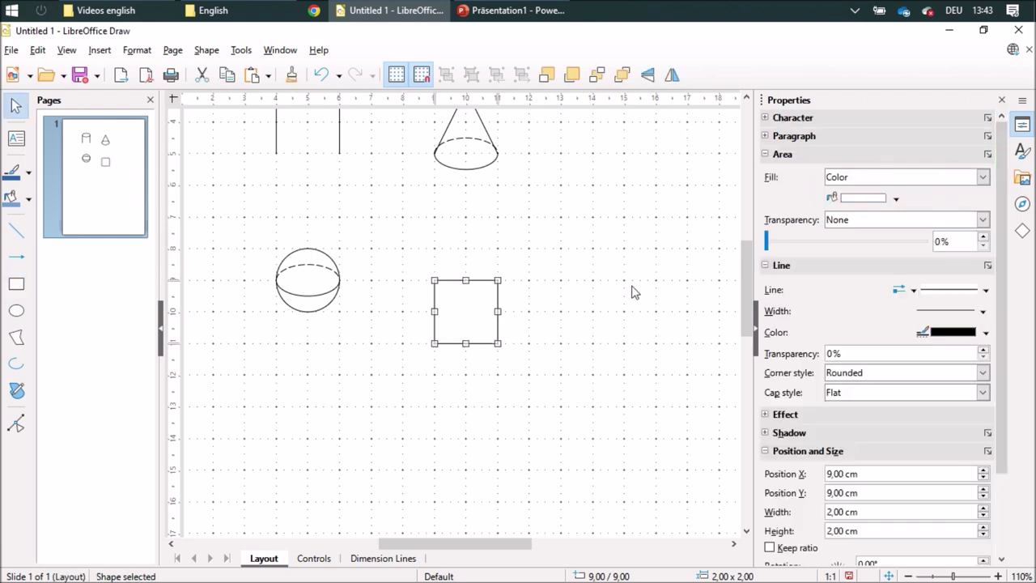
click(981, 176)
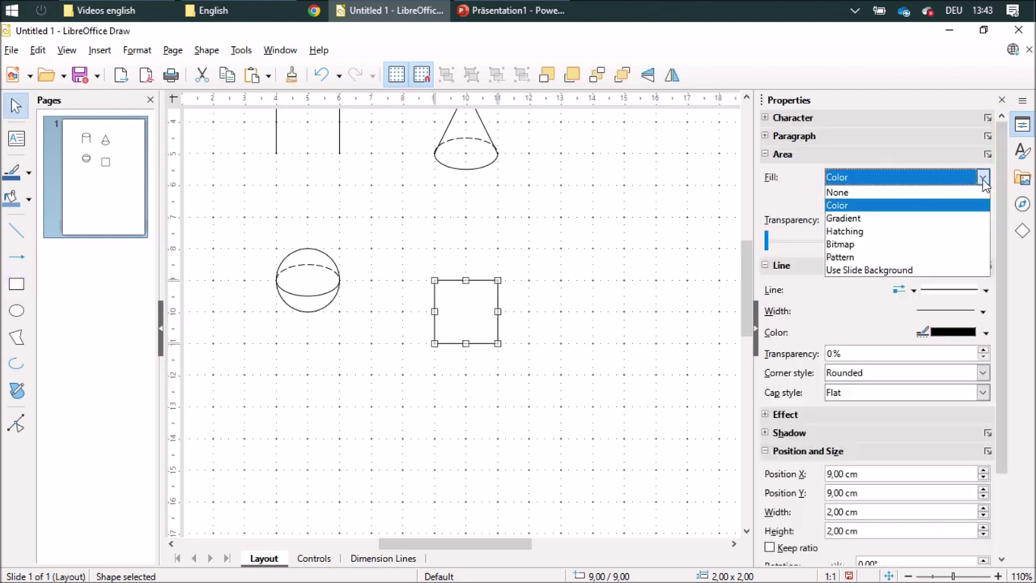
click(833, 193)
click(597, 312)
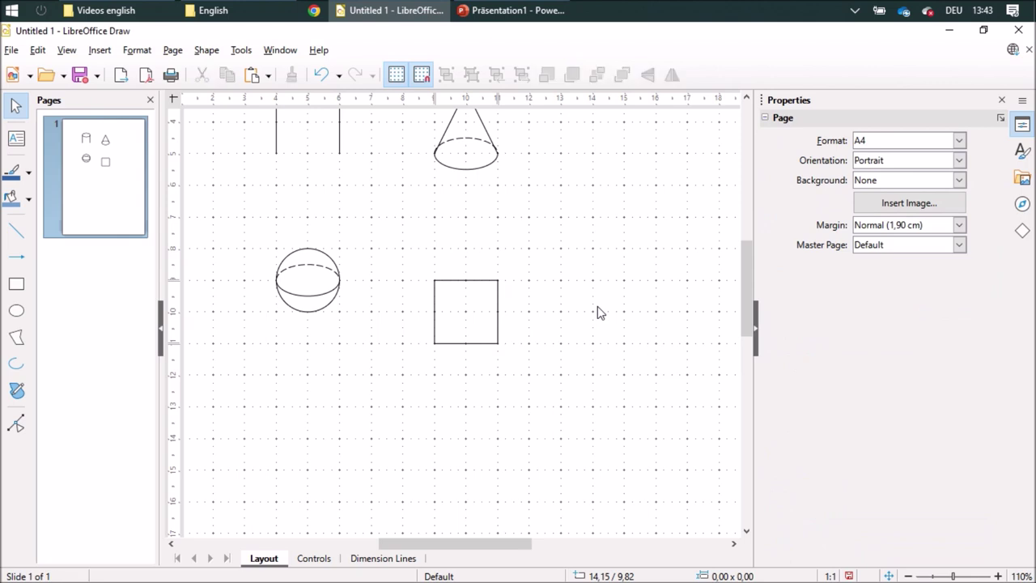
- Draw diagonal lines 1 cm across and 1 cm up from the square's lower-right, upper-right and upper-left corners
click(14, 235)
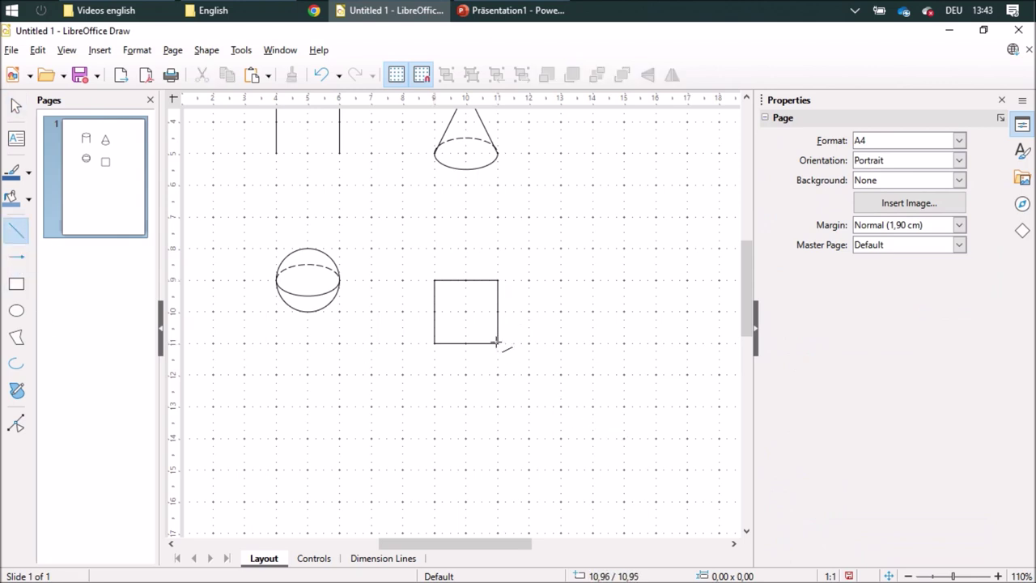
drag(499, 341, 528, 312)
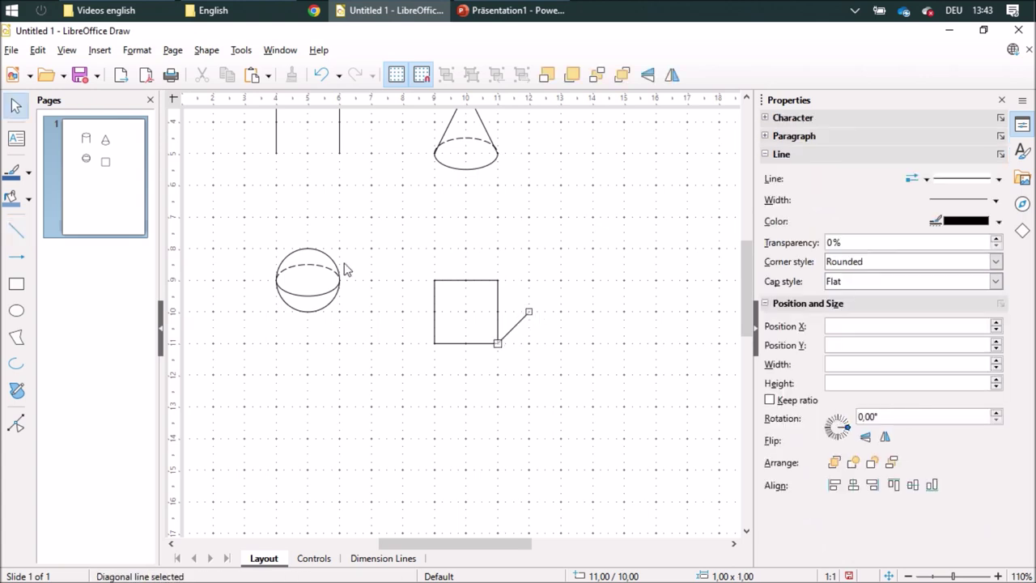
click(16, 232)
drag(497, 278, 529, 248)
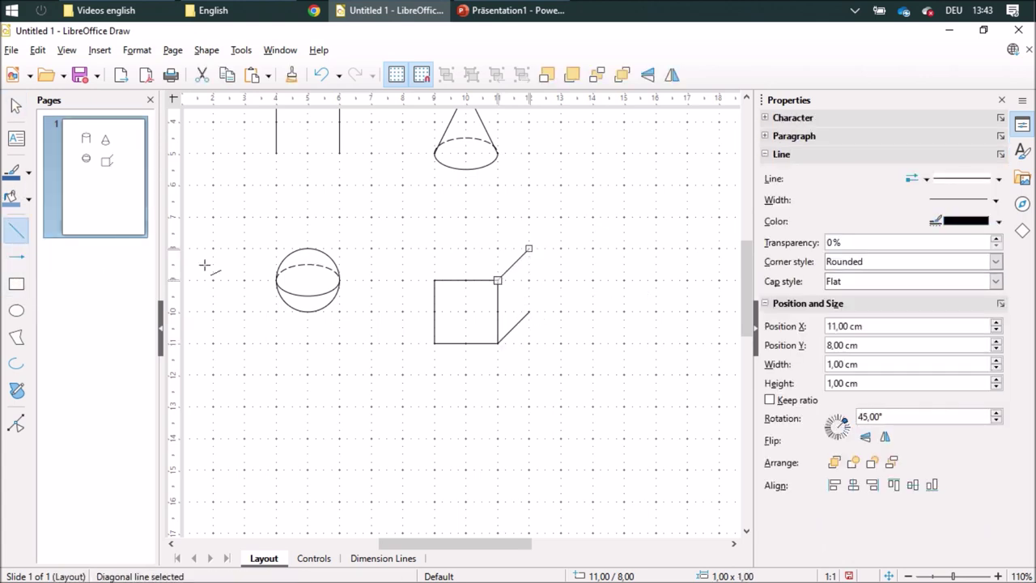
drag(433, 280, 466, 249)
- Draw a diagonal line 1 cm across and 1 cm up from the square's lower-left corner and make it dashed
click(13, 233)
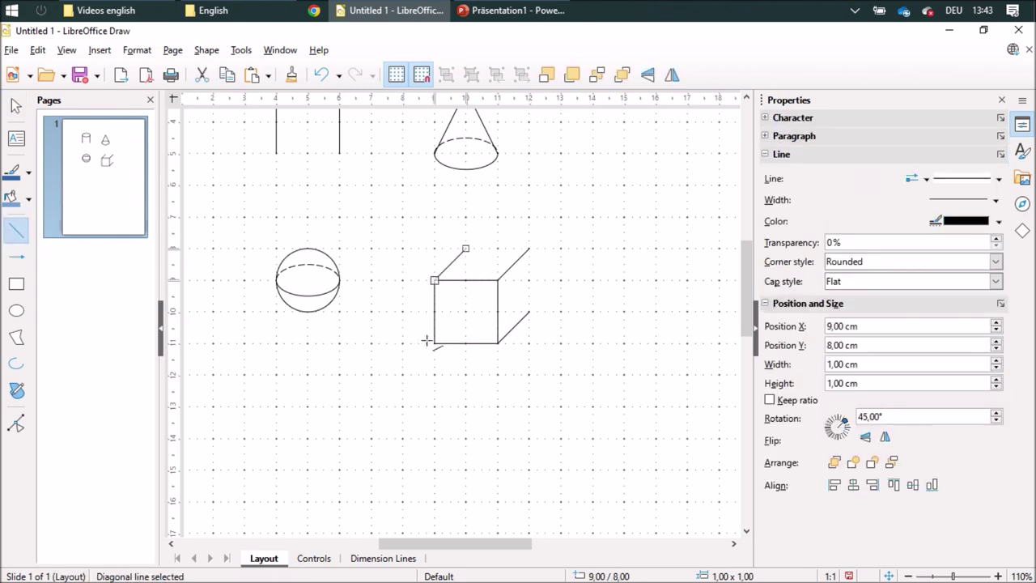
drag(434, 343, 465, 311)
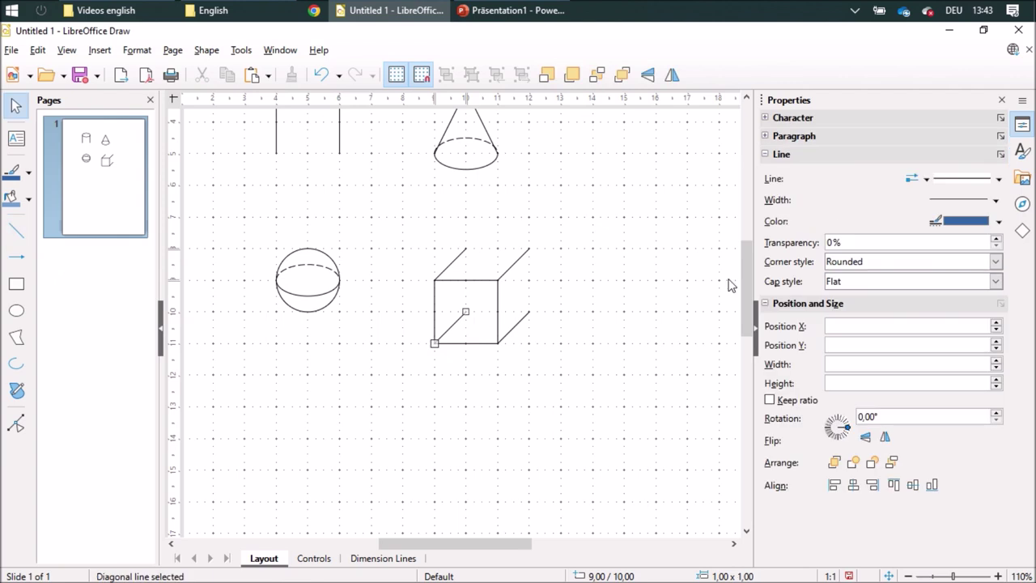
click(999, 179)
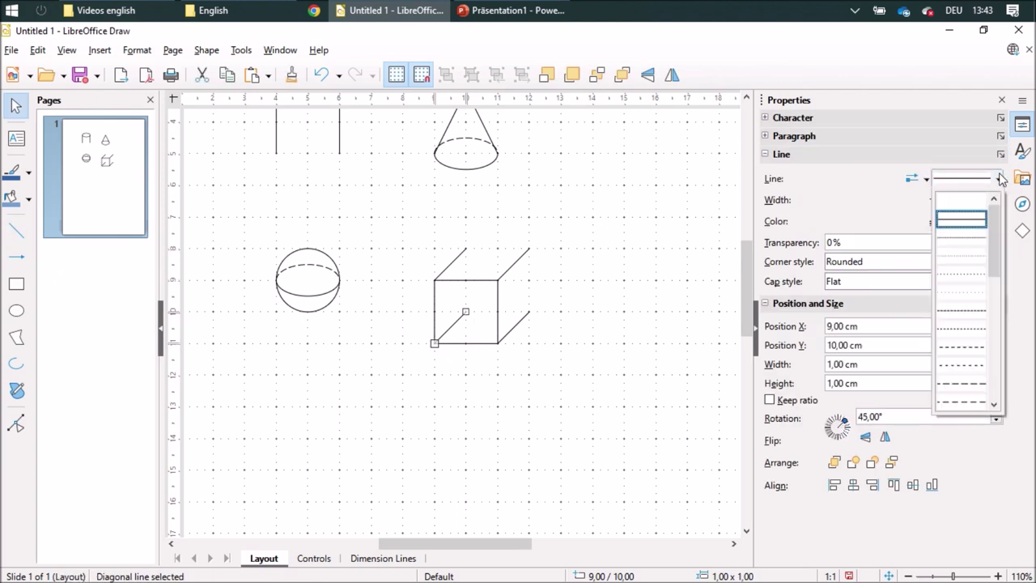
scroll(973, 388, down, 3)
click(967, 387)
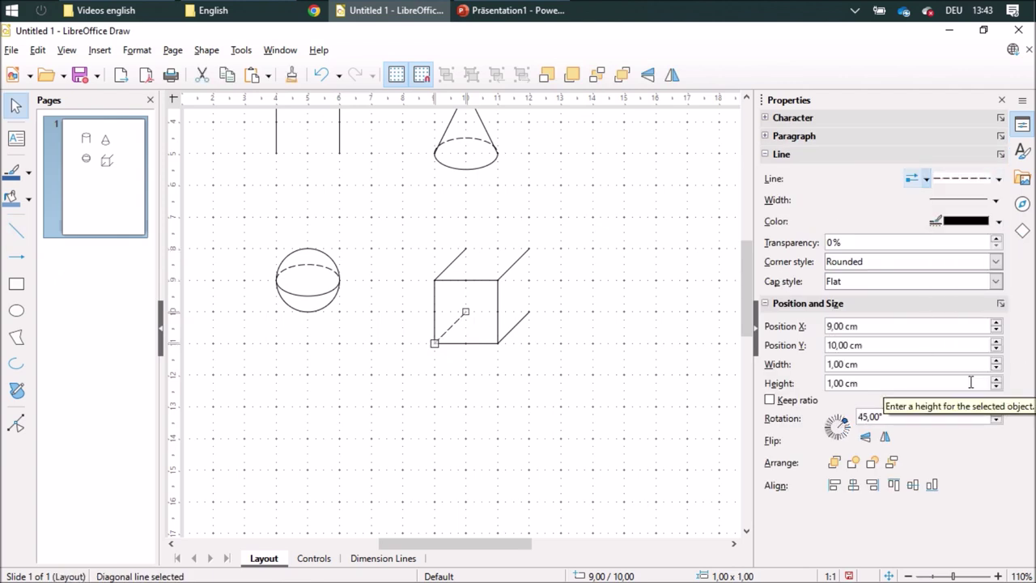
- Draw the cube's hidden lower rear edge as a 2 cm horizontal line and give it a dashed style
click(16, 231)
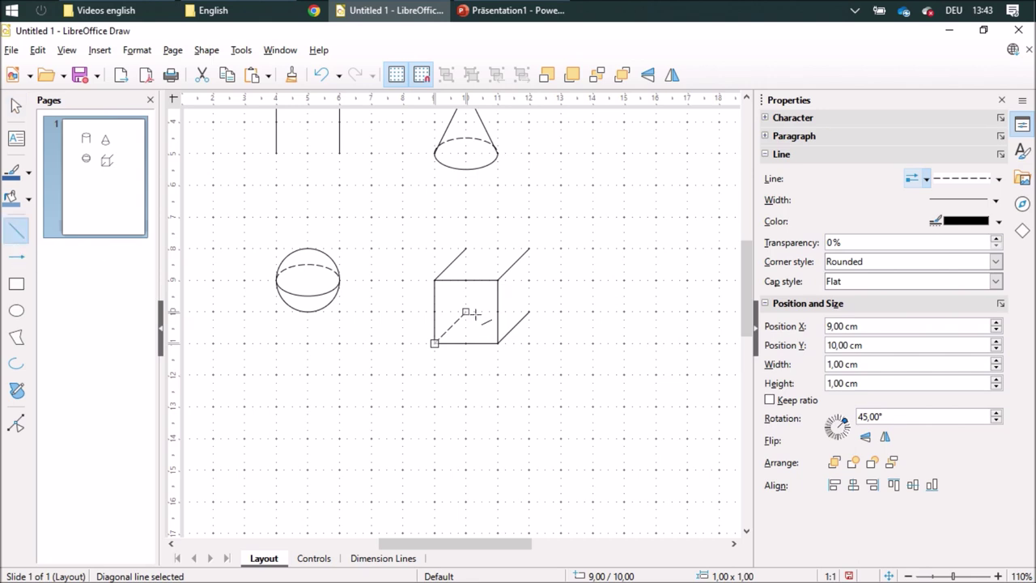
drag(527, 312, 466, 313)
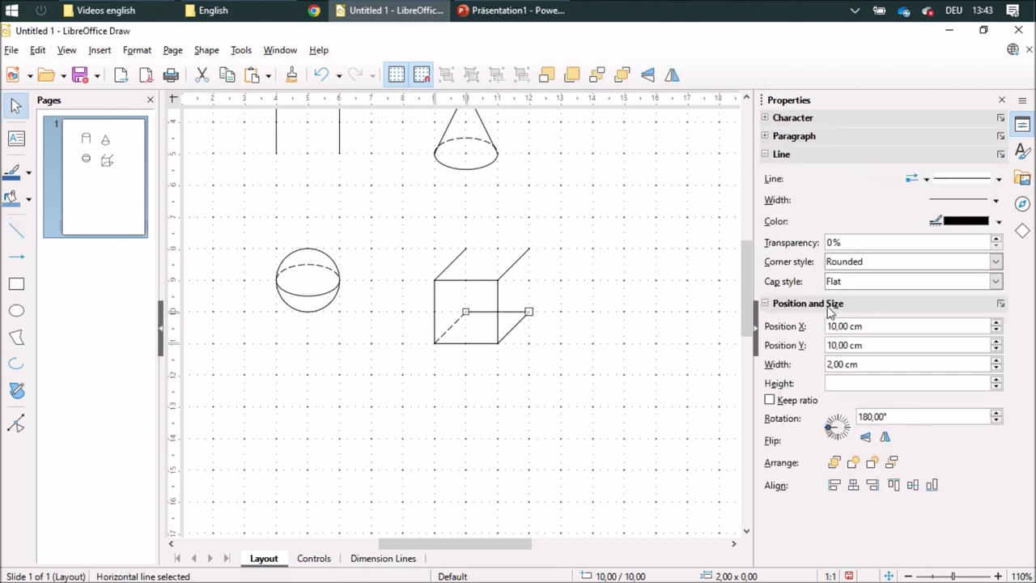
click(999, 179)
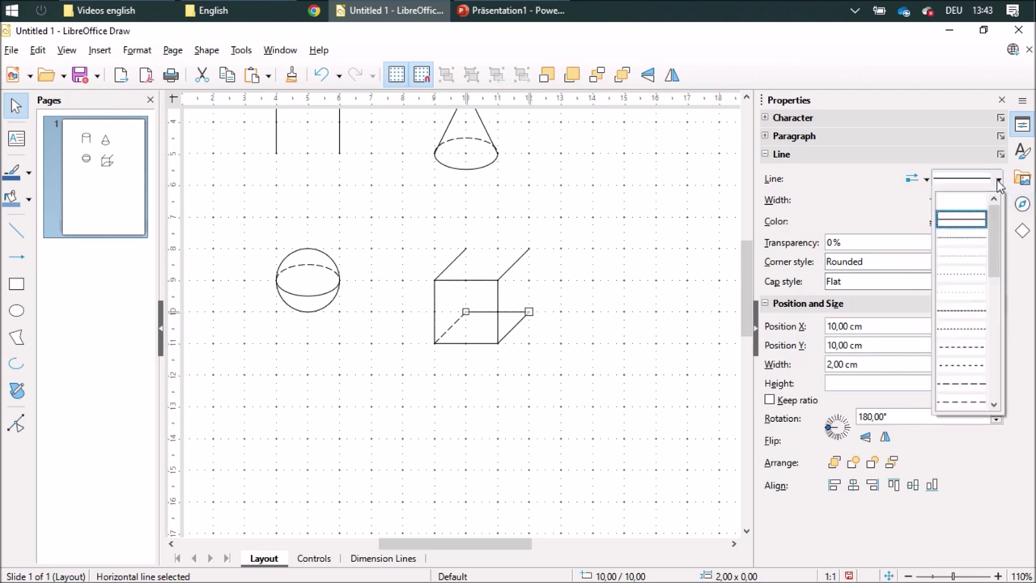
click(979, 382)
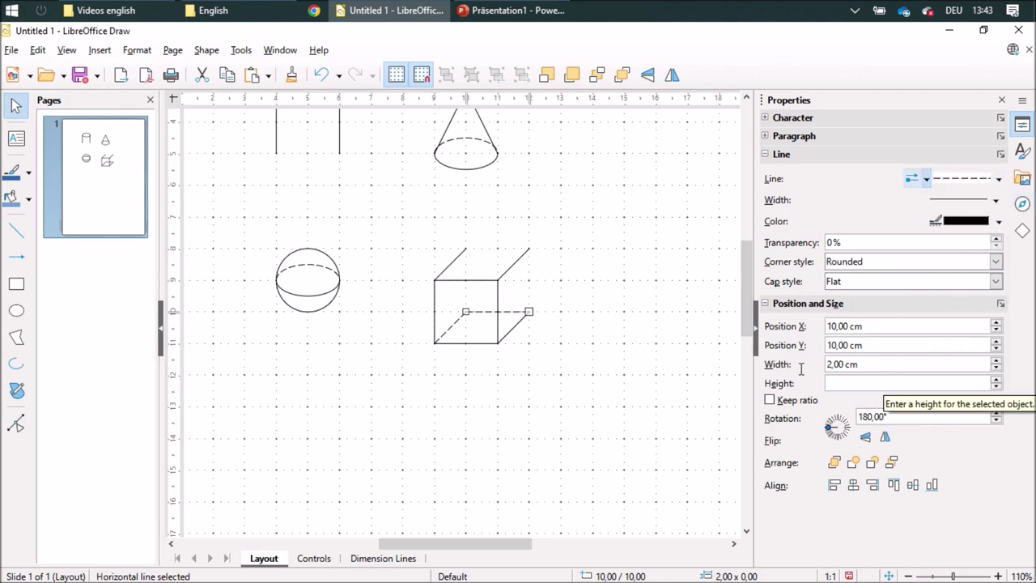
- Draw the cube's hidden vertical rear edge as a 2 cm line down from the upper-left diagonal's end and make it dashed
click(14, 230)
drag(465, 249, 465, 312)
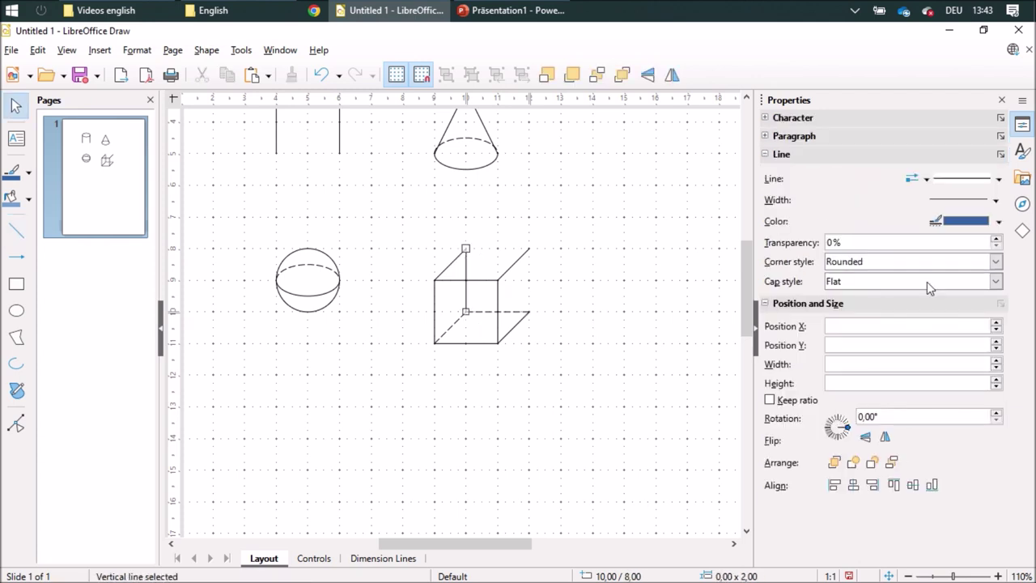
click(997, 179)
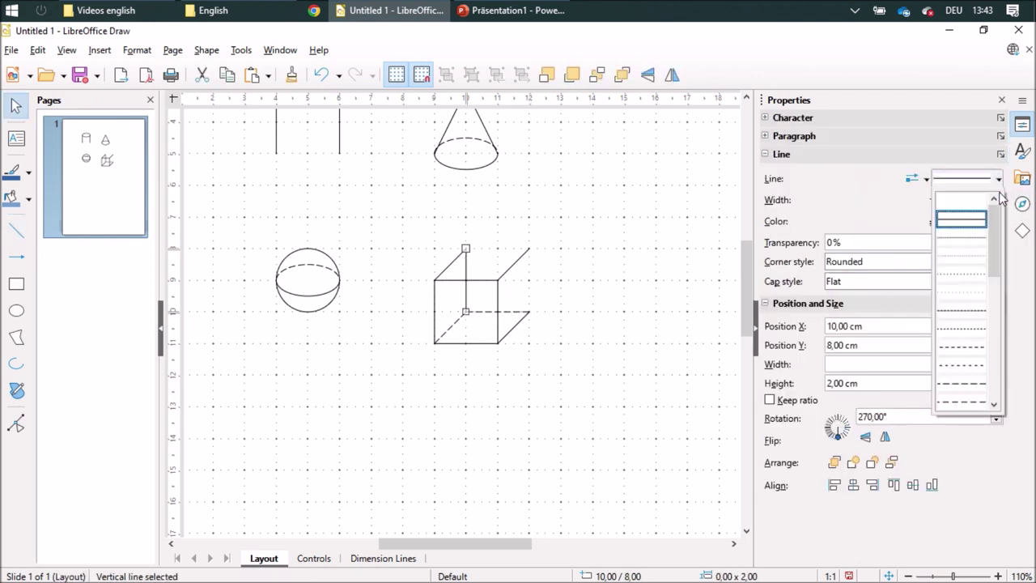
click(965, 383)
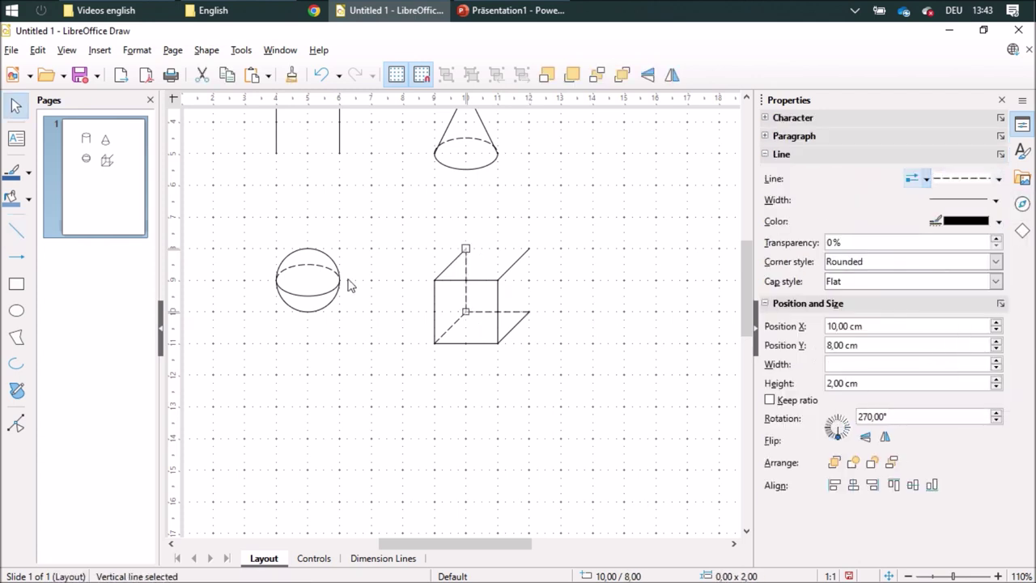
- Complete the cube with solid 2 cm lines for the upper rear edge and the right rear vertical edge
click(16, 231)
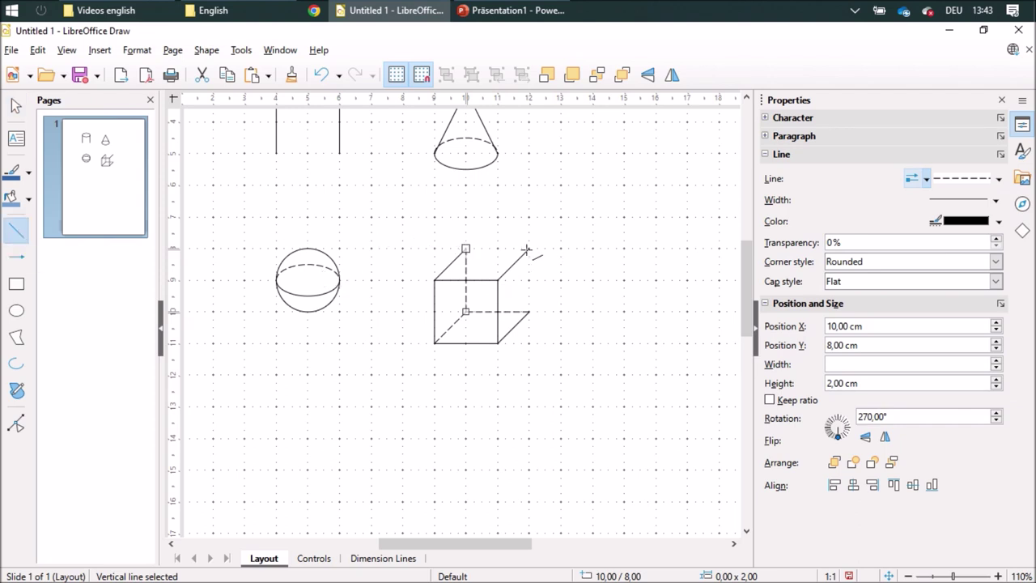
drag(529, 248, 465, 249)
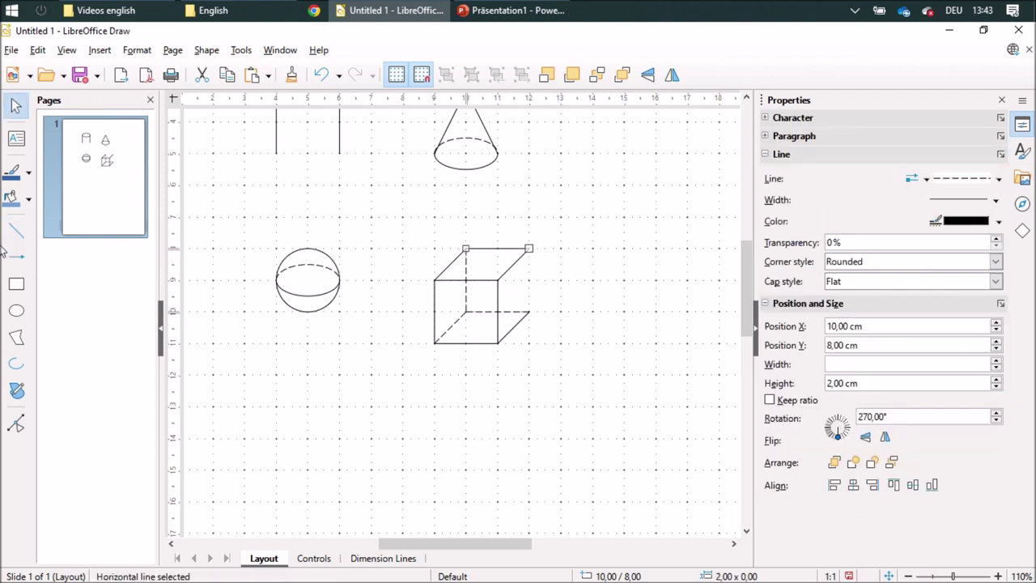
click(16, 231)
drag(527, 310, 529, 249)
click(585, 254)
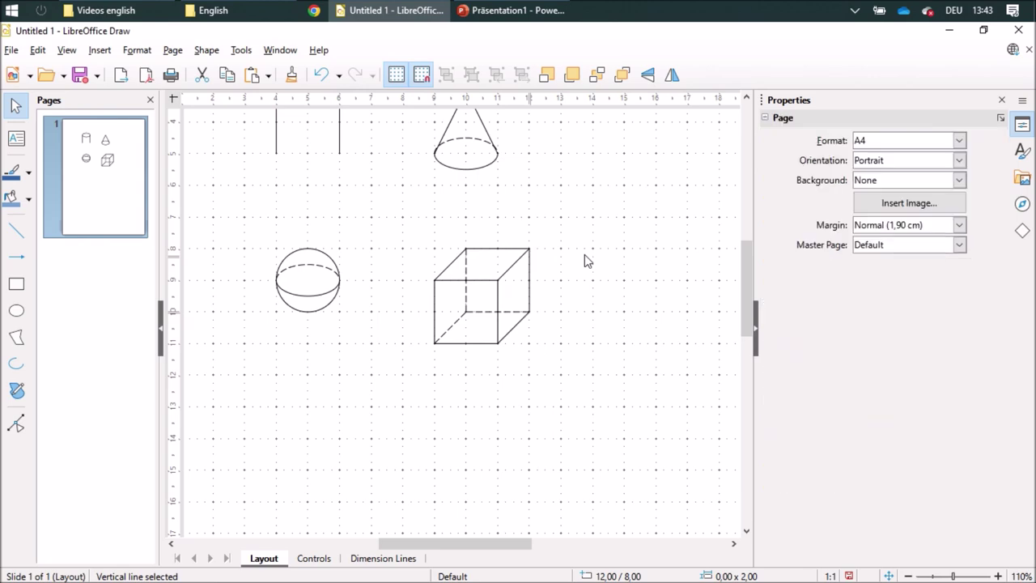
- Copy the cone's base ellipse, including its dashed arc, back onto the lower ends of the cylinder's vertical lines
scroll(584, 254, up, 2)
scroll(584, 254, down, 3)
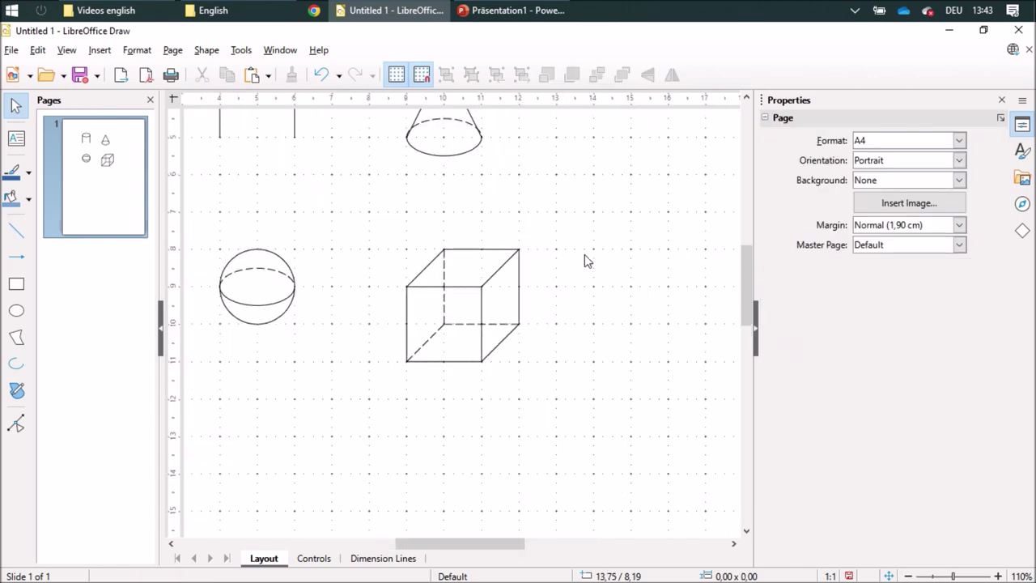
drag(473, 172, 406, 195)
click(463, 231)
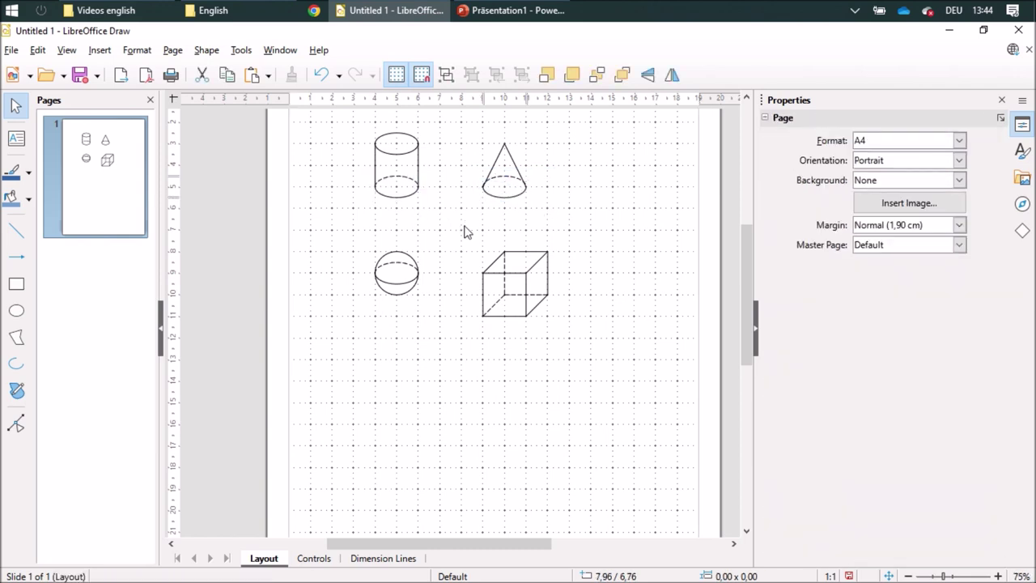